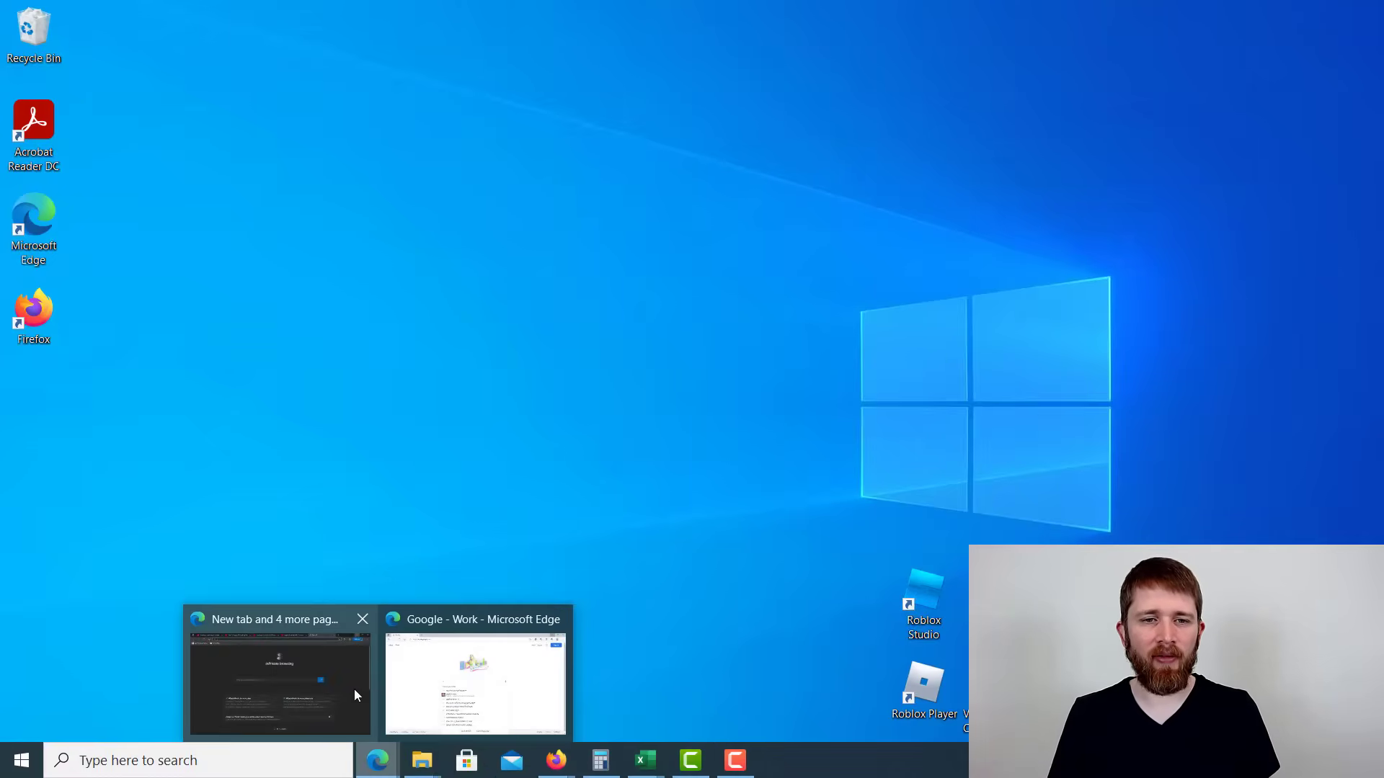
# - Search Google for 'cakewalk by bandlab' in the browser window
pyautogui.click(475, 681)
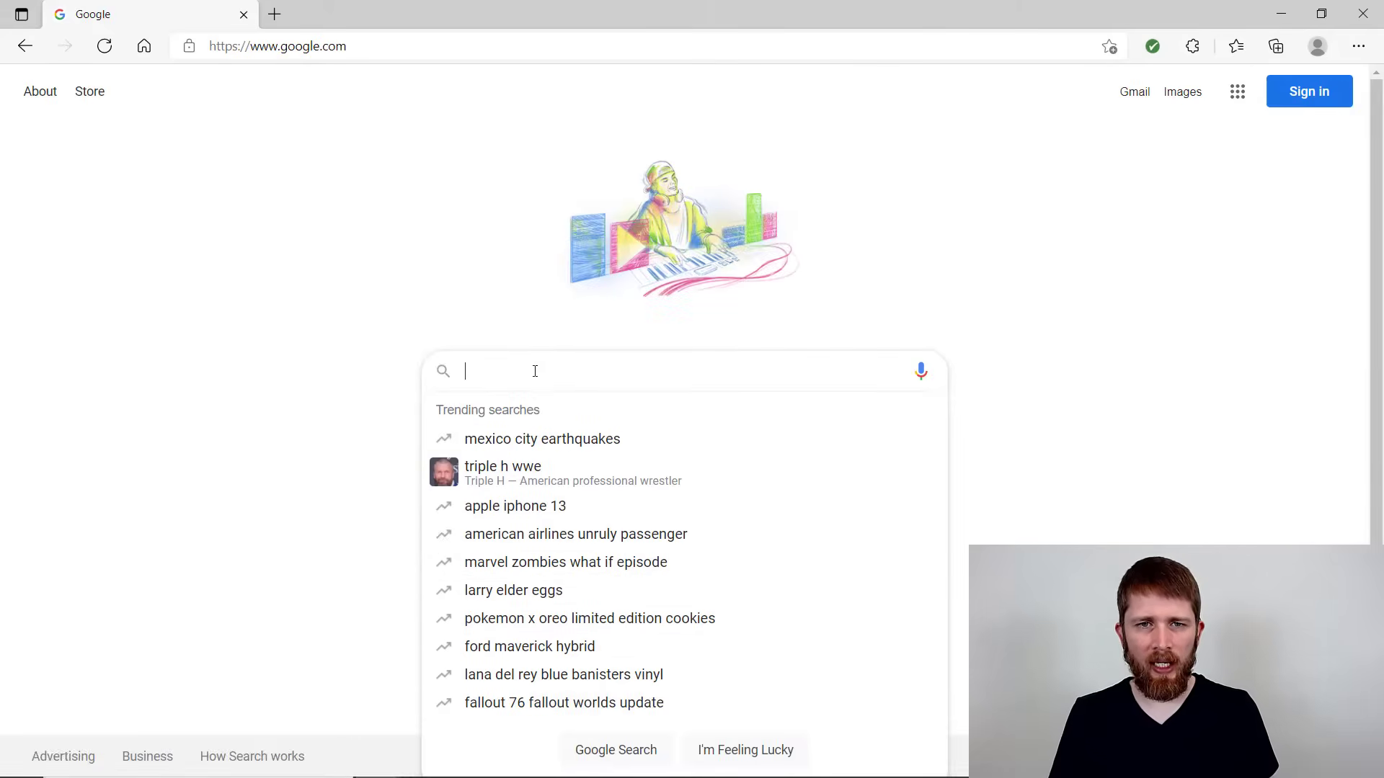
pyautogui.write('ca')
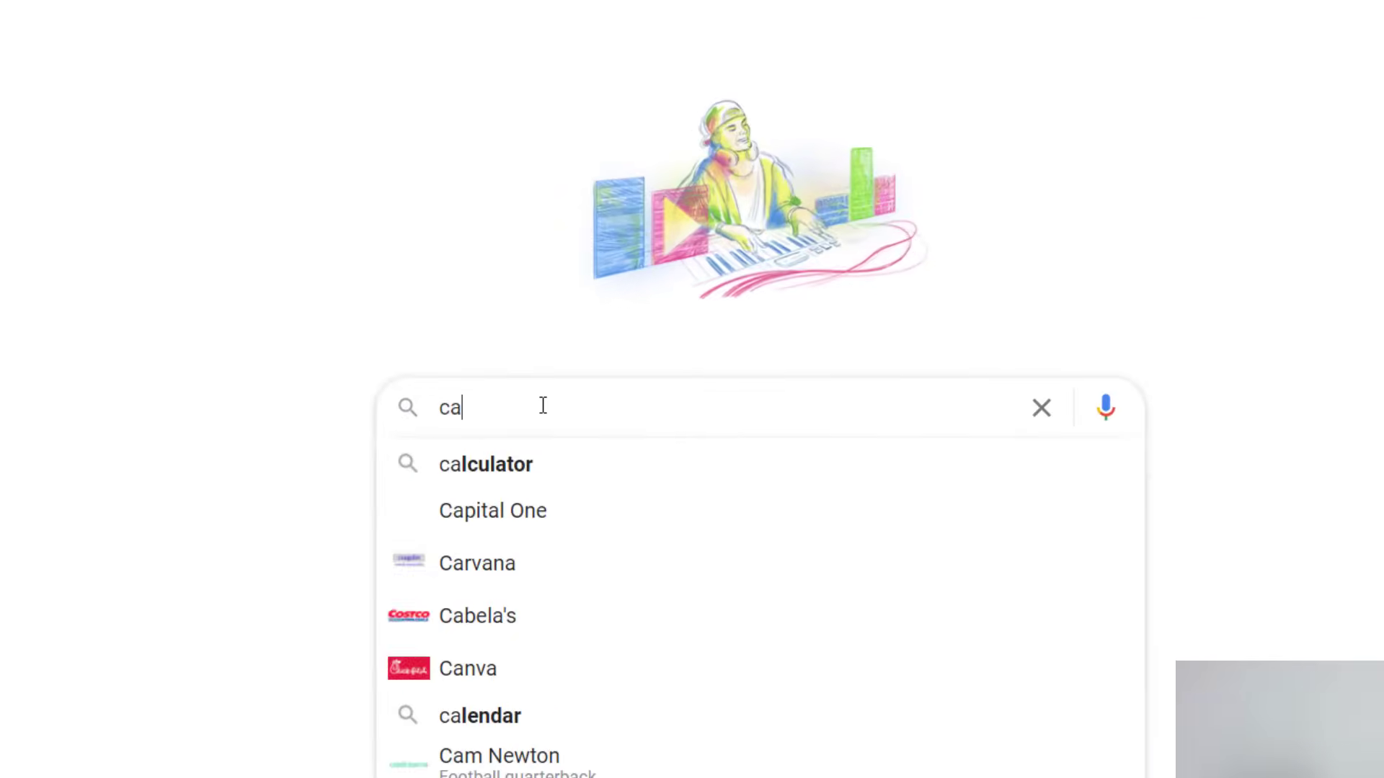
pyautogui.write('kewalk b')
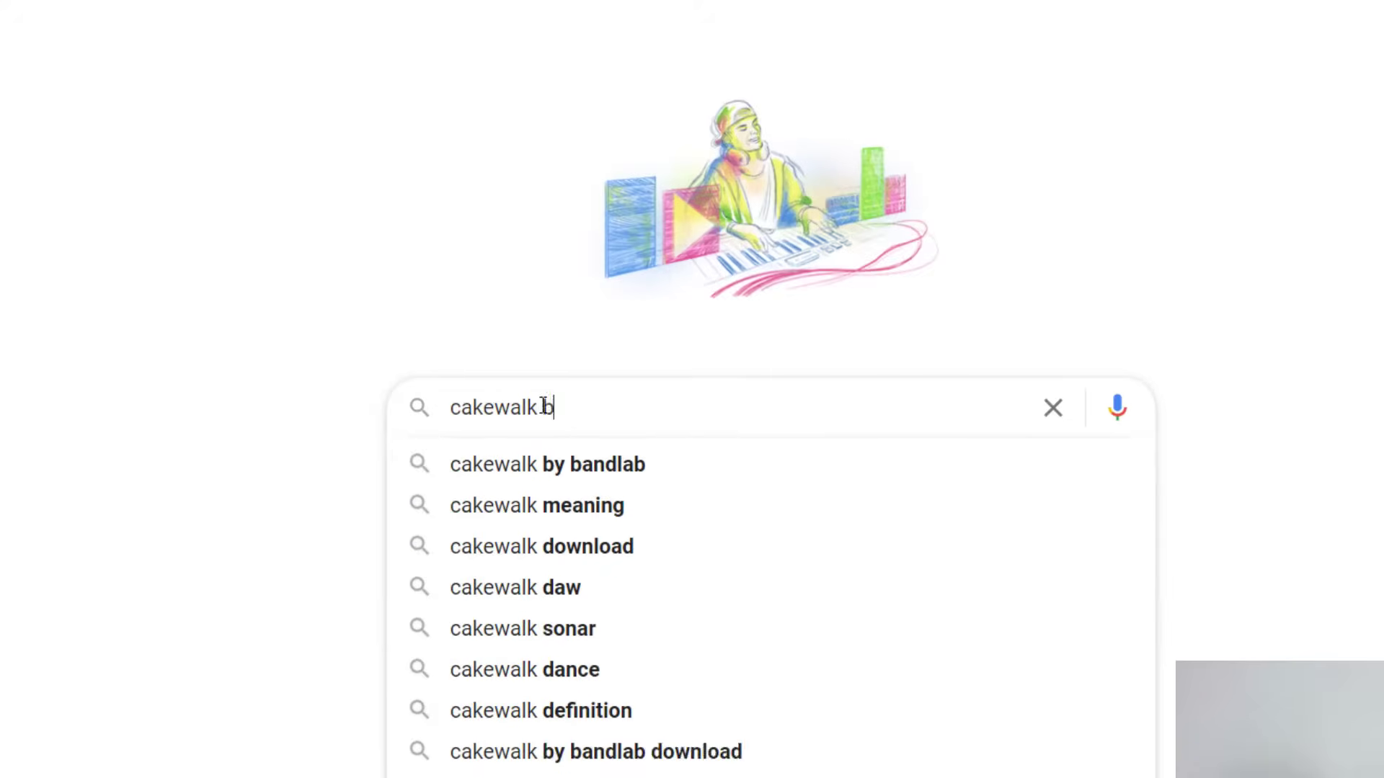
pyautogui.write('y bandlab')
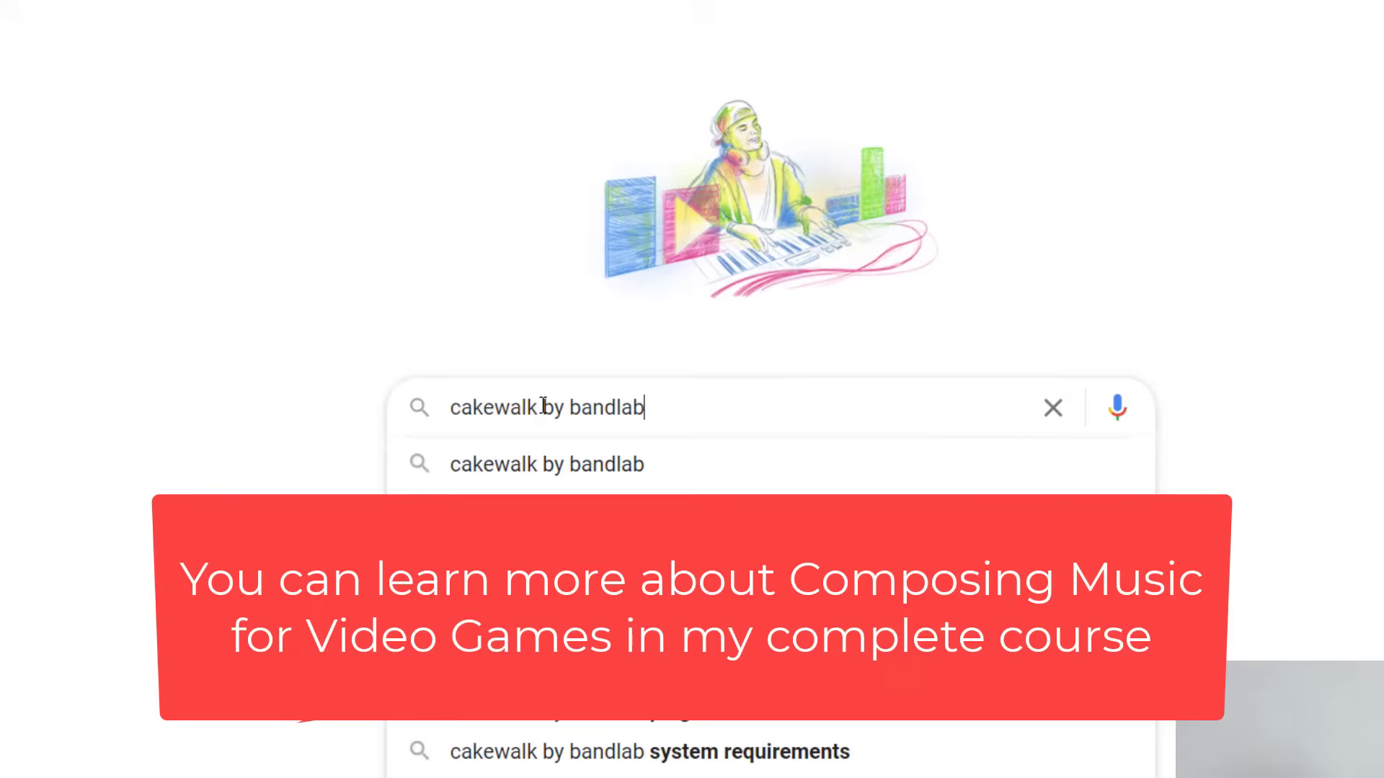
pyautogui.press('Return')
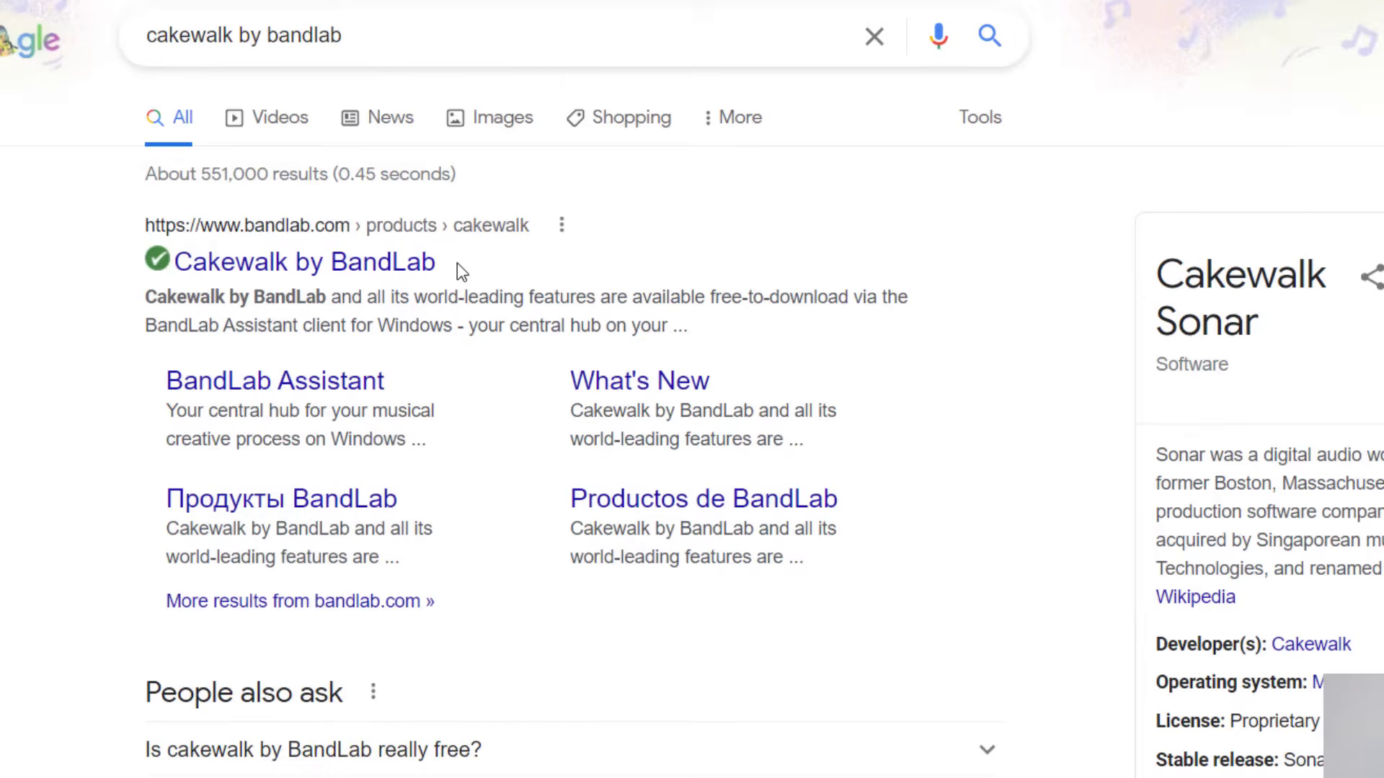
# - Open the official Cakewalk by BandLab page and get the BandLab Assistant Setup 10.0.3 Windows download
pyautogui.click(392, 270)
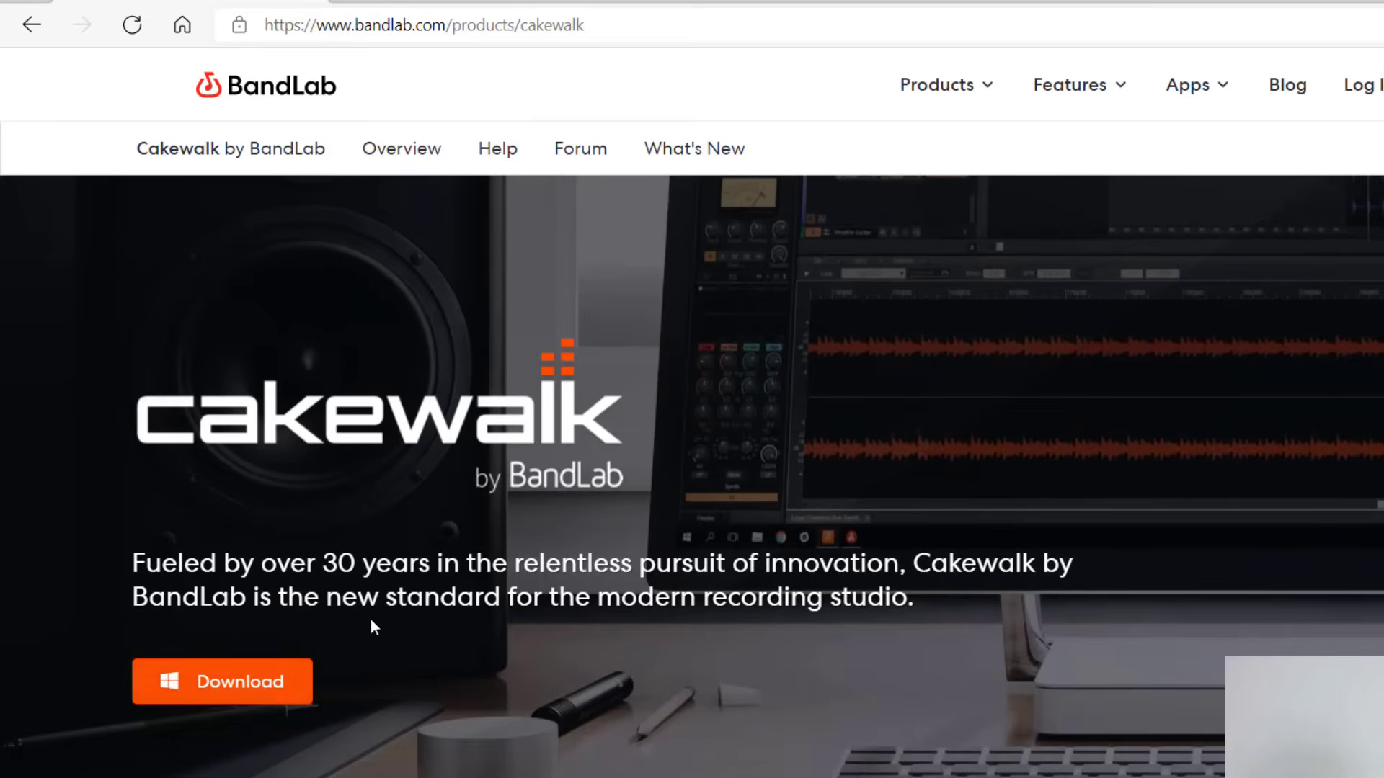
pyautogui.click(273, 682)
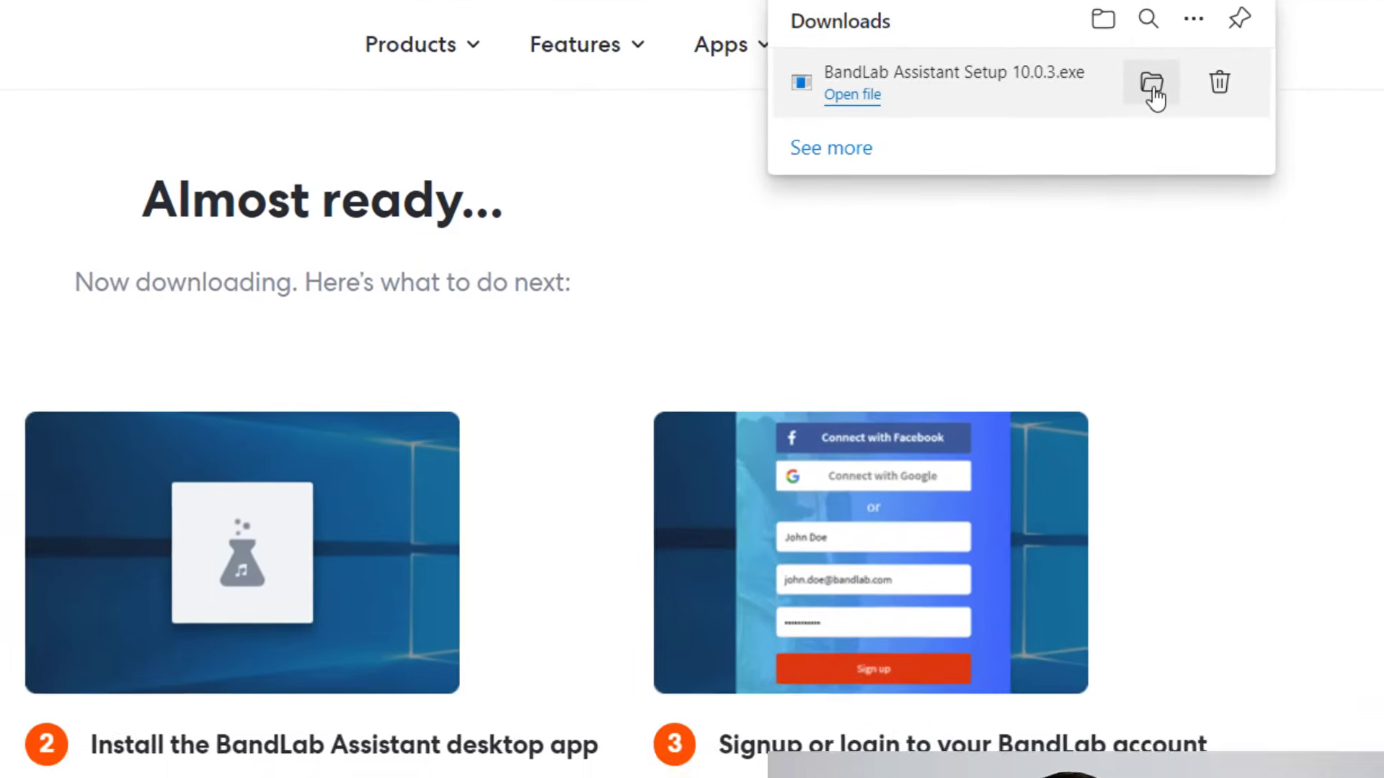
# - Launch BandLab Assistant Setup 10.0.3.exe from the Downloads folder in File Explorer
pyautogui.click(1119, 189)
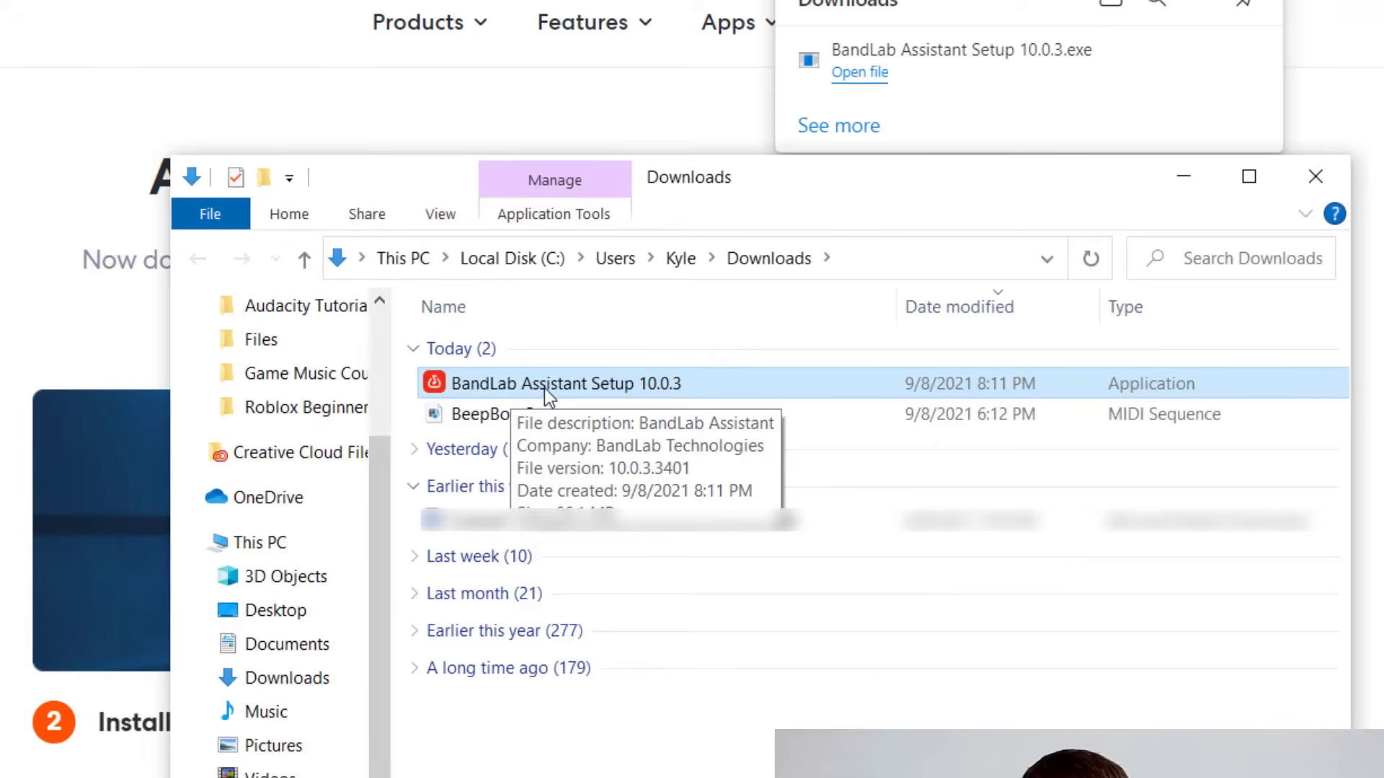
pyautogui.doubleClick(544, 383)
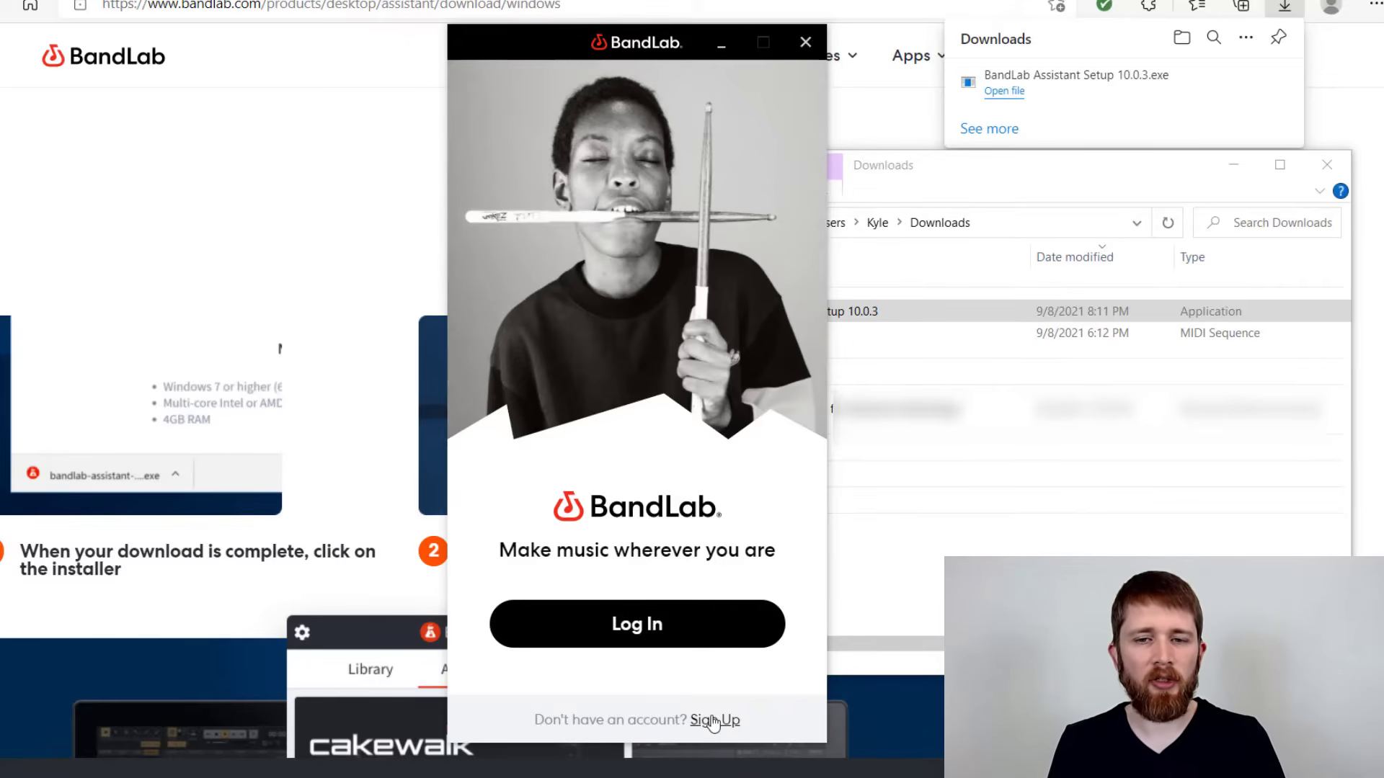
# - Start a new BandLab account sign-up and select the suggested username to replace it
pyautogui.click(713, 721)
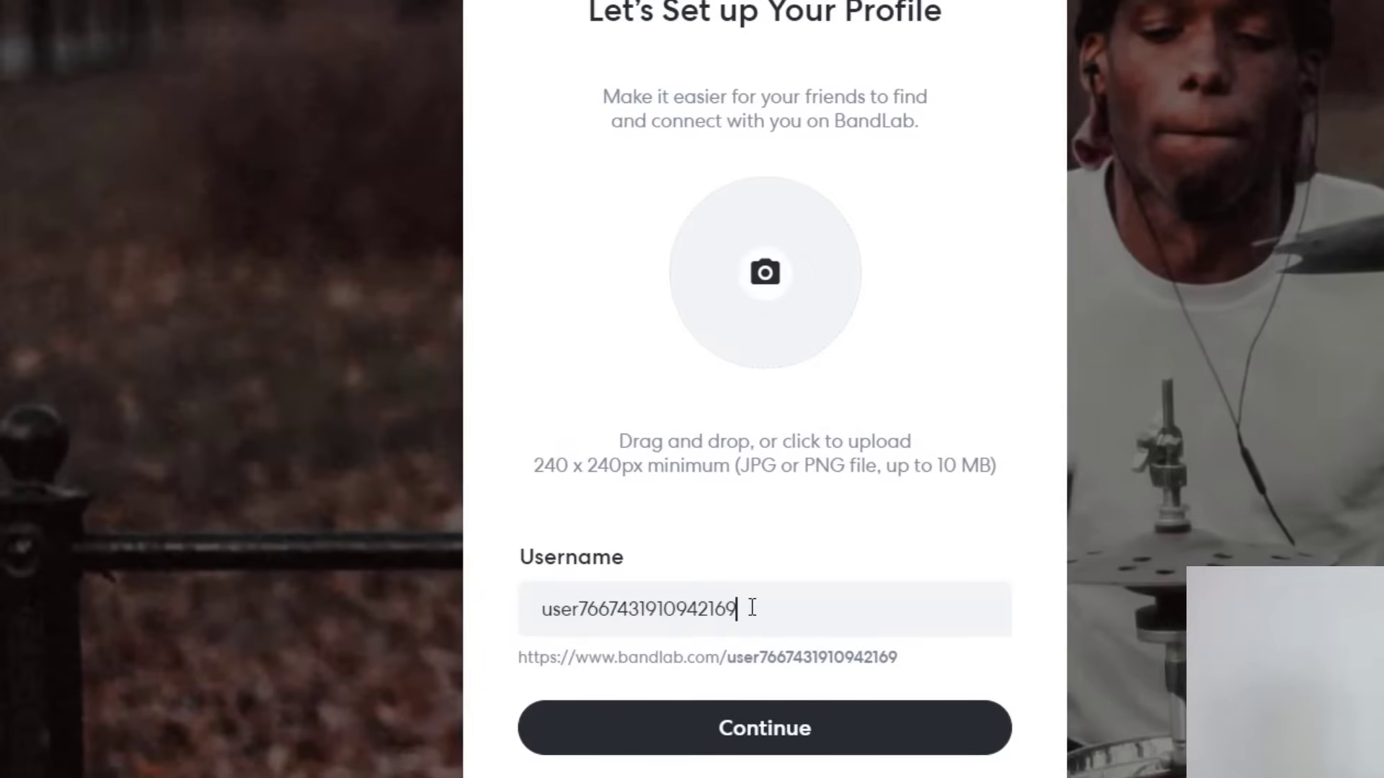
pyautogui.moveTo(727, 609); pyautogui.dragTo(521, 611)
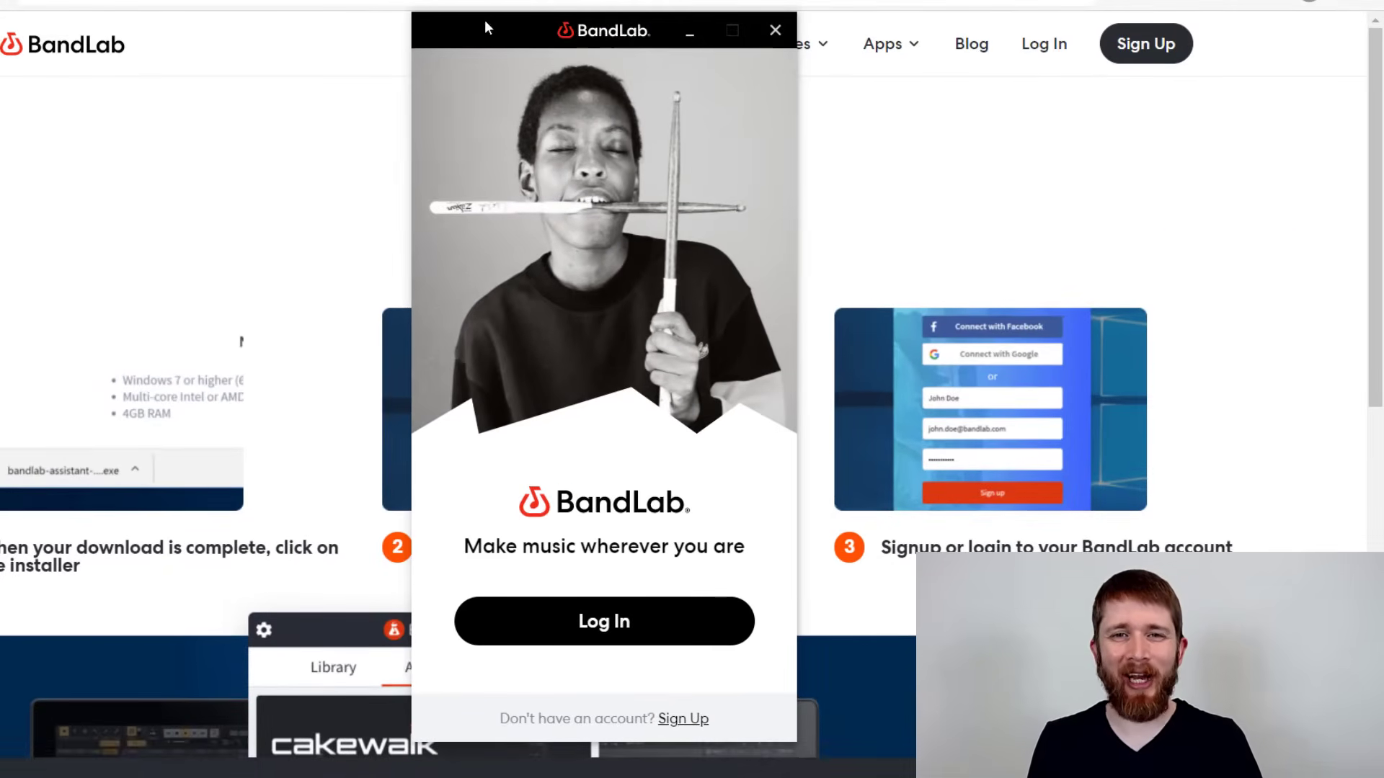
# - Log in to BandLab from the app and allow BandLab Assistant through the Windows firewall
pyautogui.moveTo(614, 40); pyautogui.dragTo(602, 34)
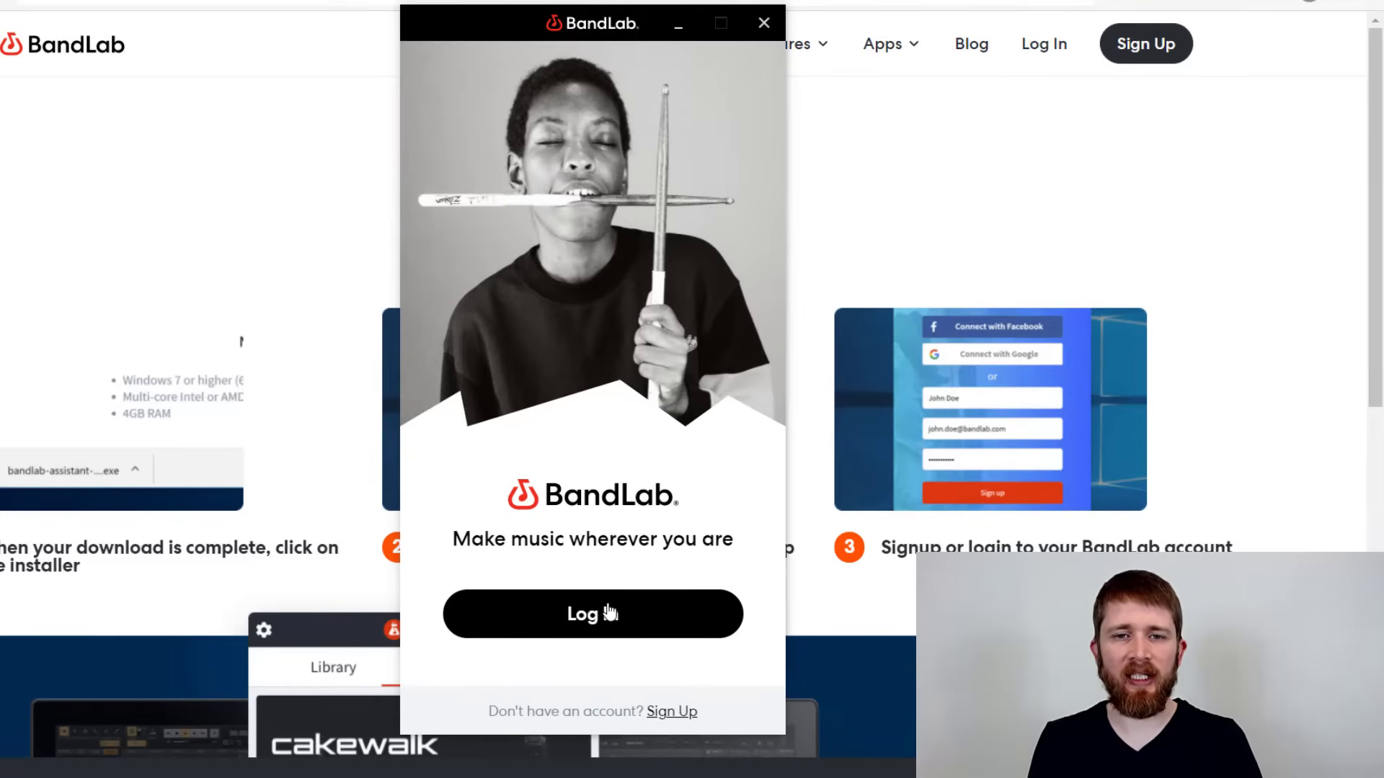
pyautogui.click(609, 613)
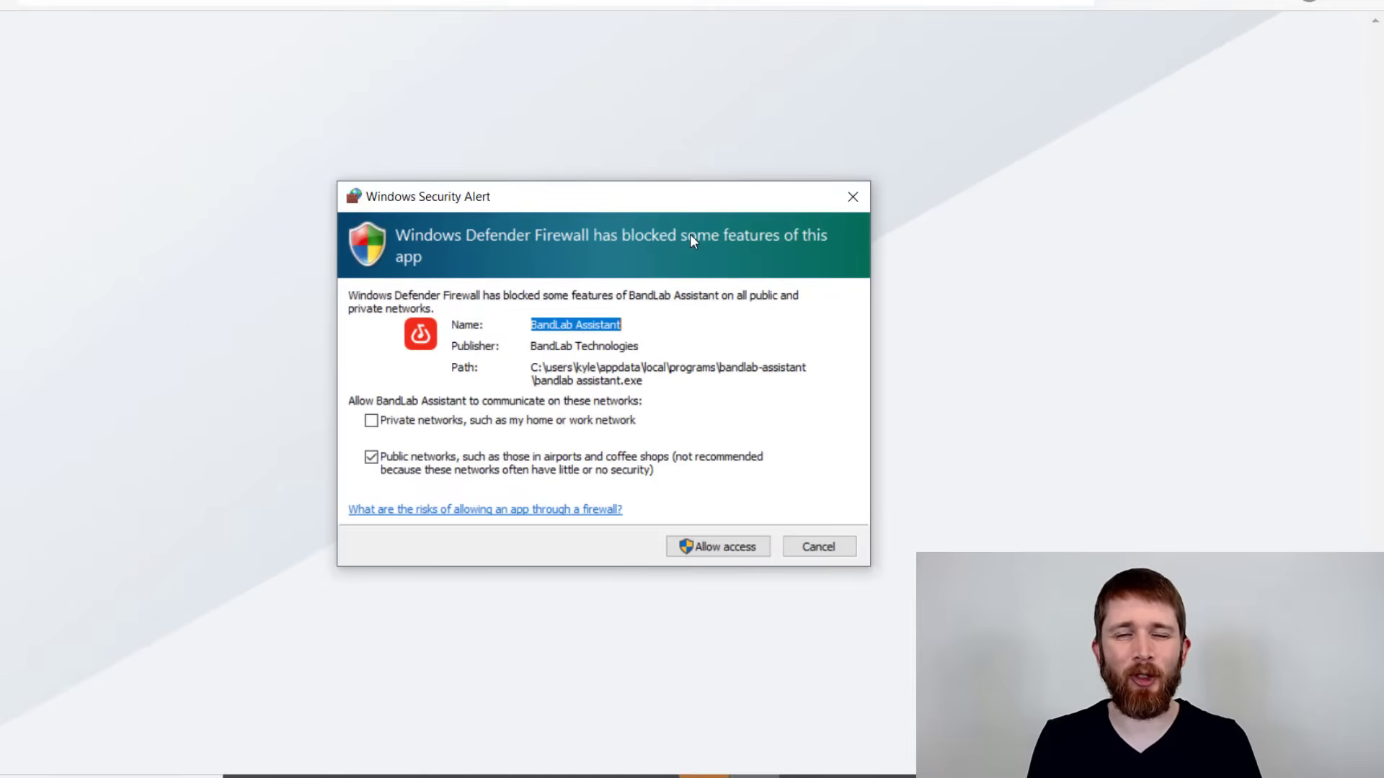
pyautogui.click(750, 550)
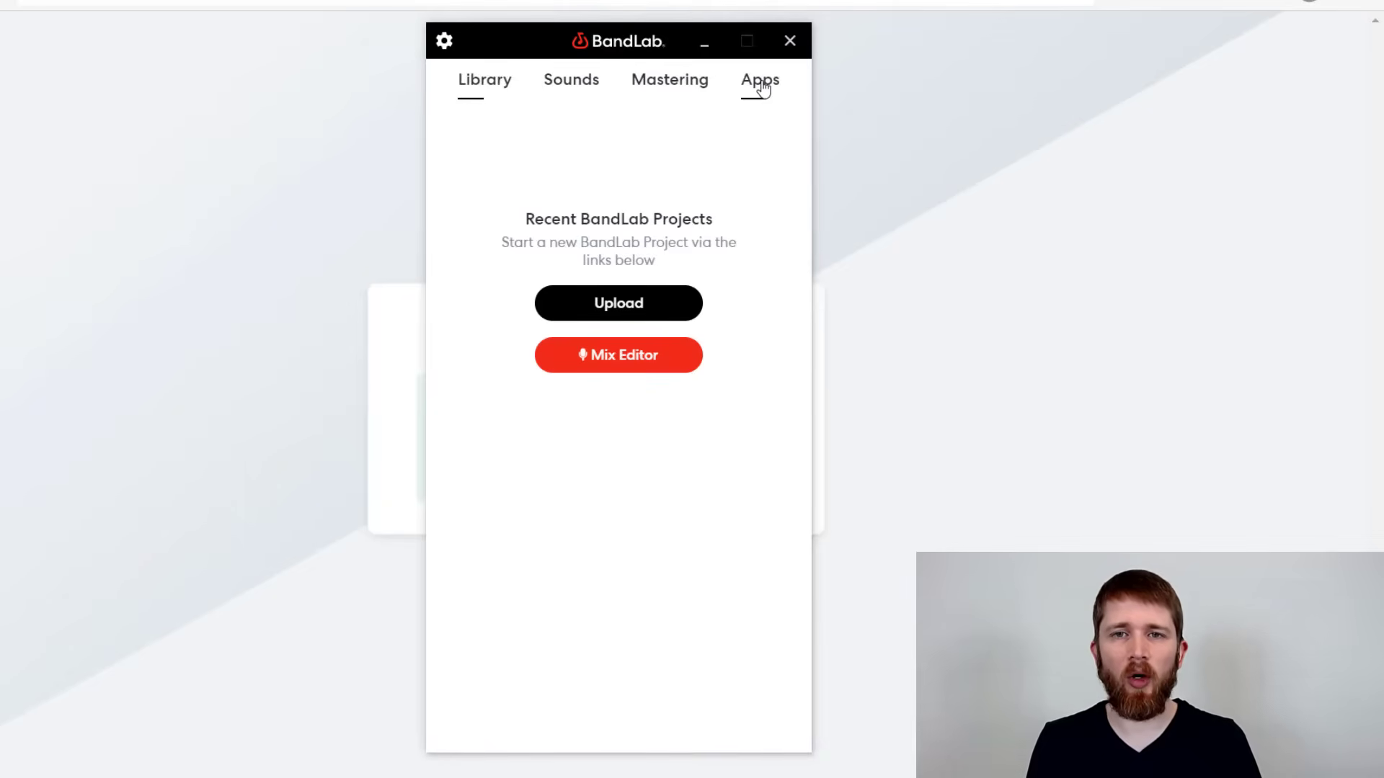
# - Browse the Sounds and Mastering sections, then start installing Cakewalk from the Apps tab
pyautogui.click(569, 86)
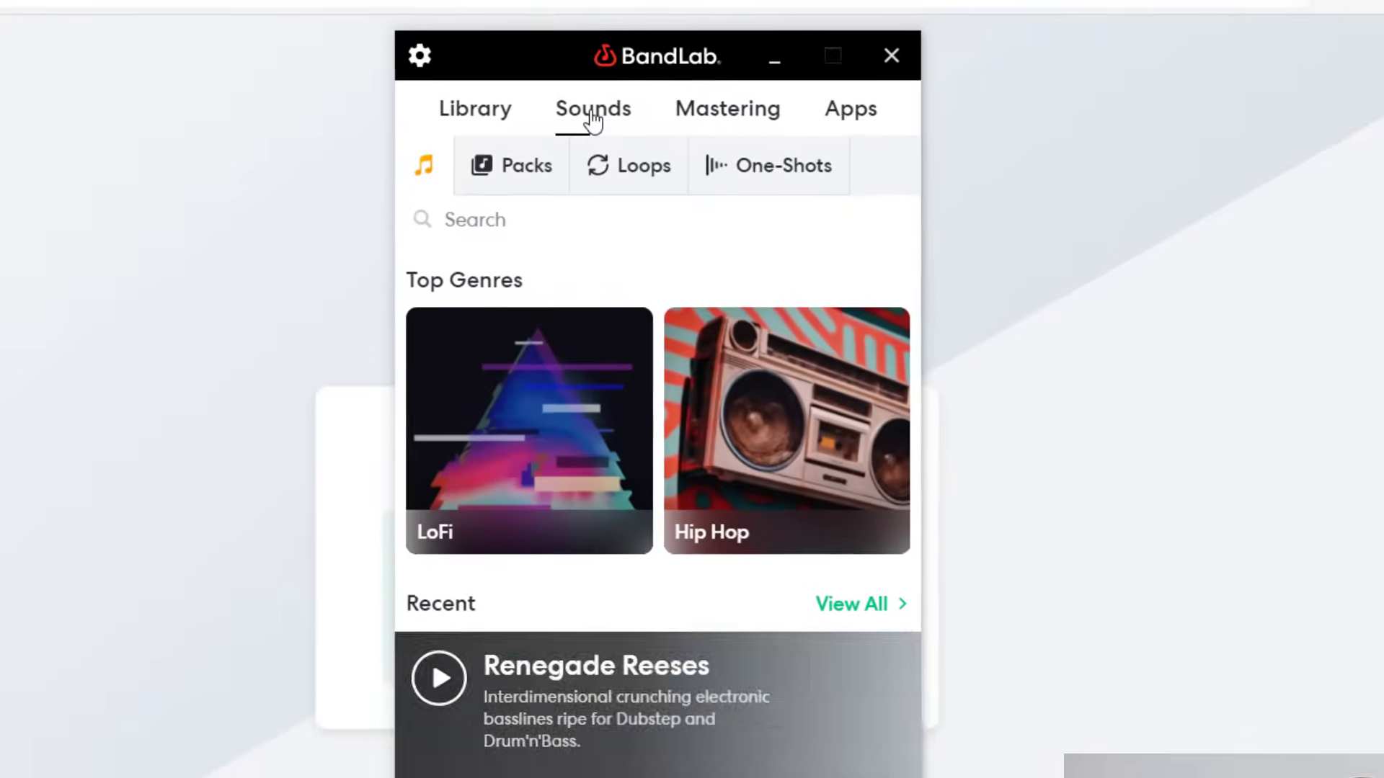
pyautogui.click(699, 121)
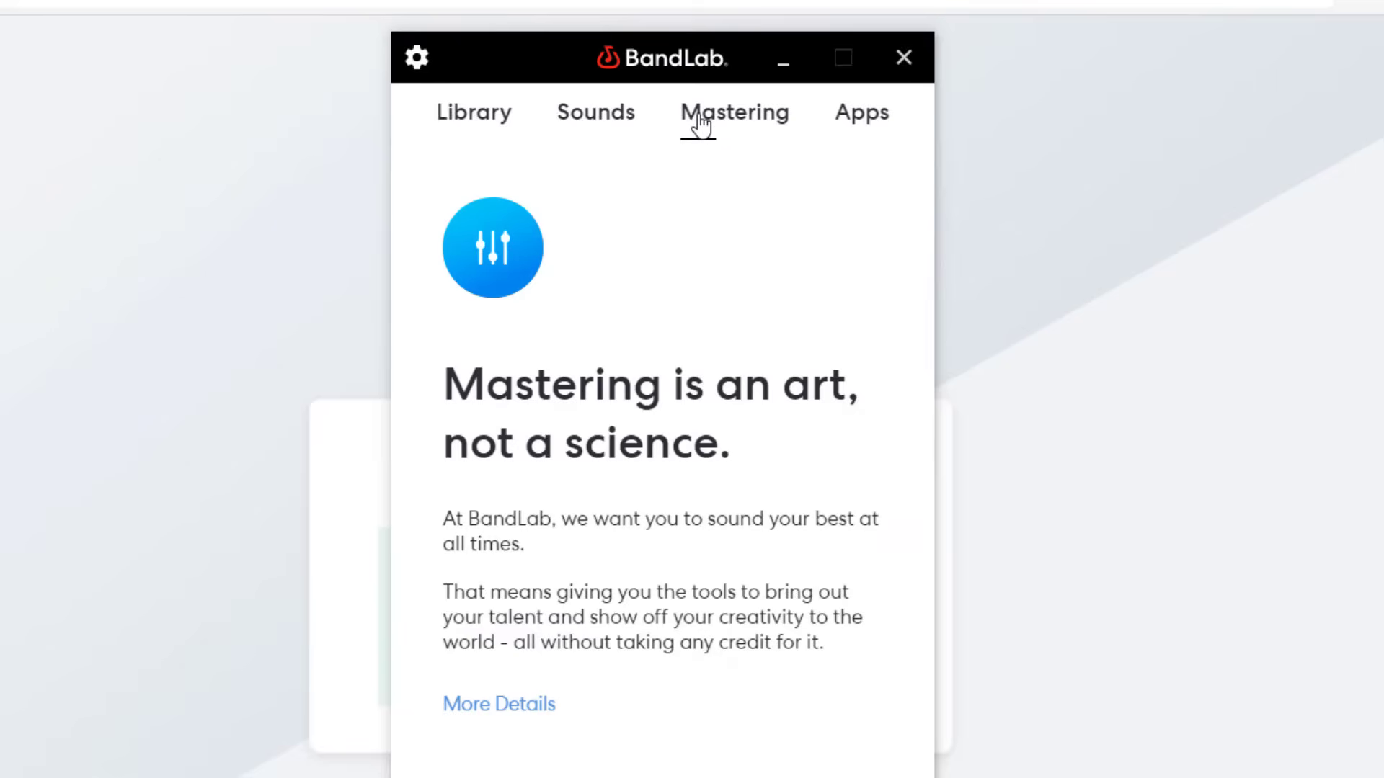
pyautogui.click(860, 127)
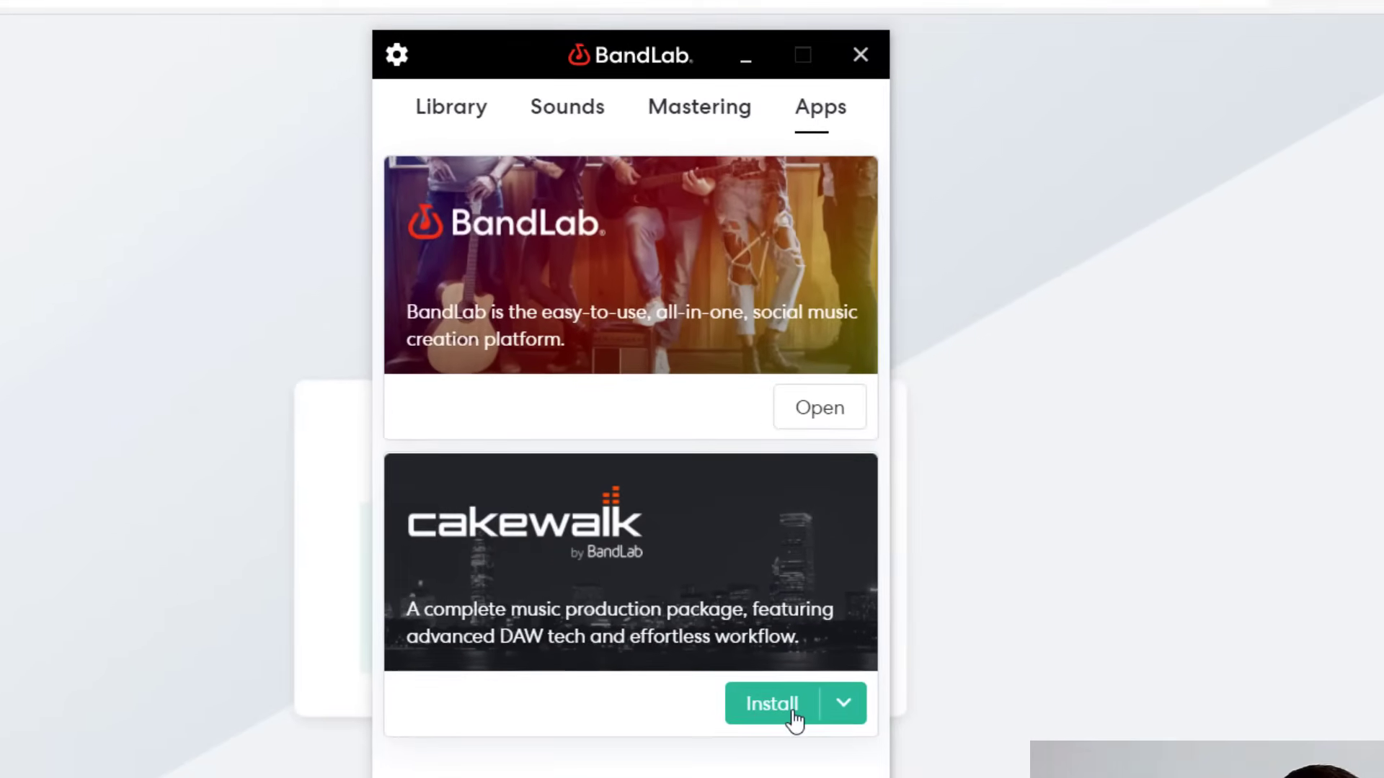
pyautogui.click(840, 710)
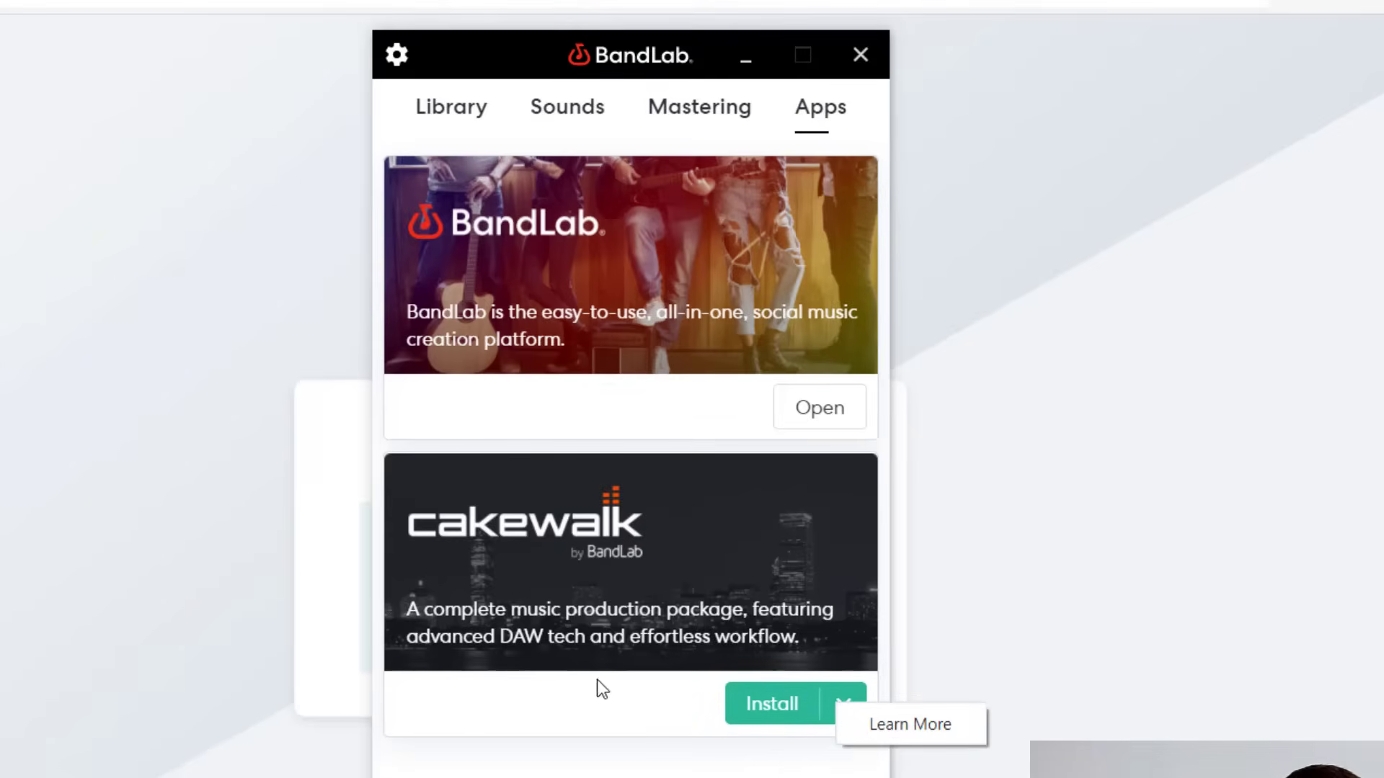
pyautogui.doubleClick(753, 704)
pyautogui.click(758, 706)
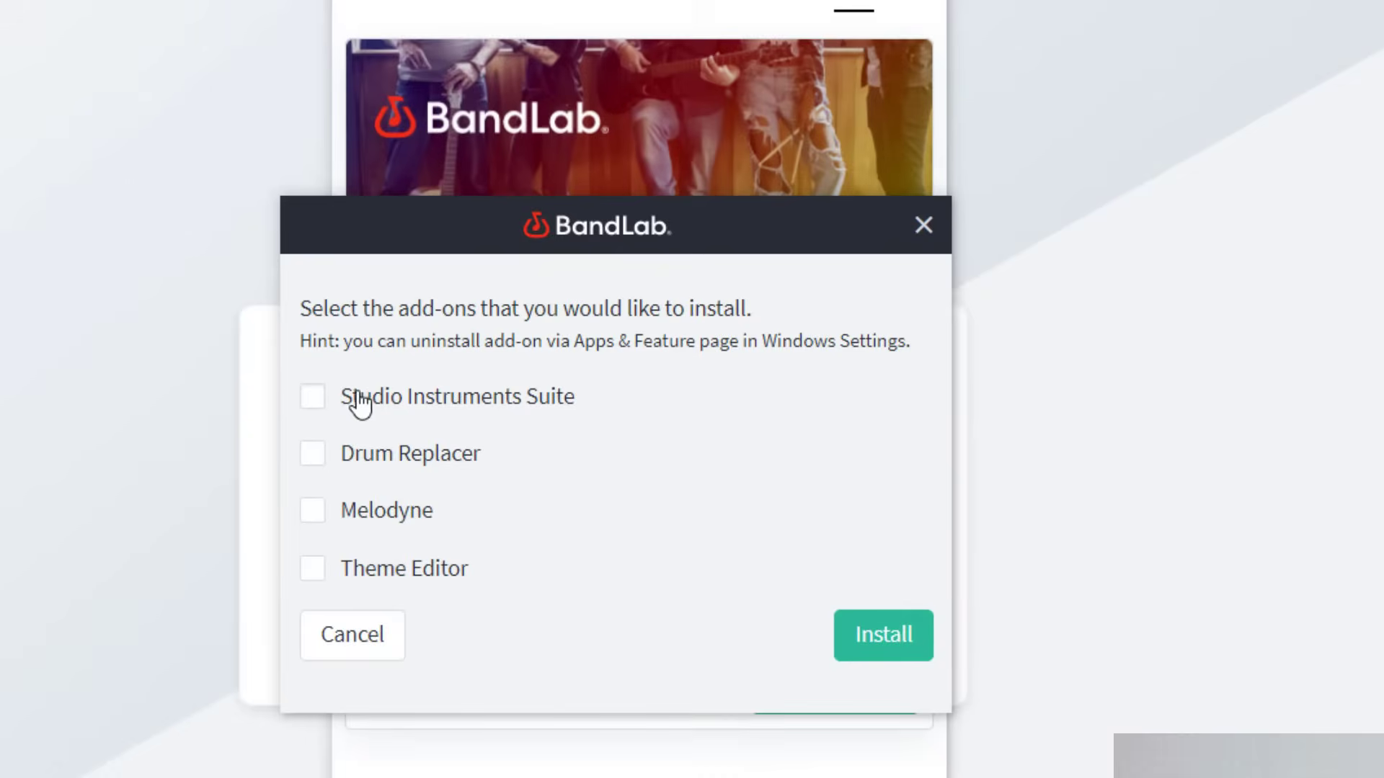
# - Tick Studio Instruments Suite, Drum Replacer, Melodyne and Theme Editor add-ons and confirm the install
pyautogui.click(315, 412)
pyautogui.click(324, 470)
pyautogui.click(321, 525)
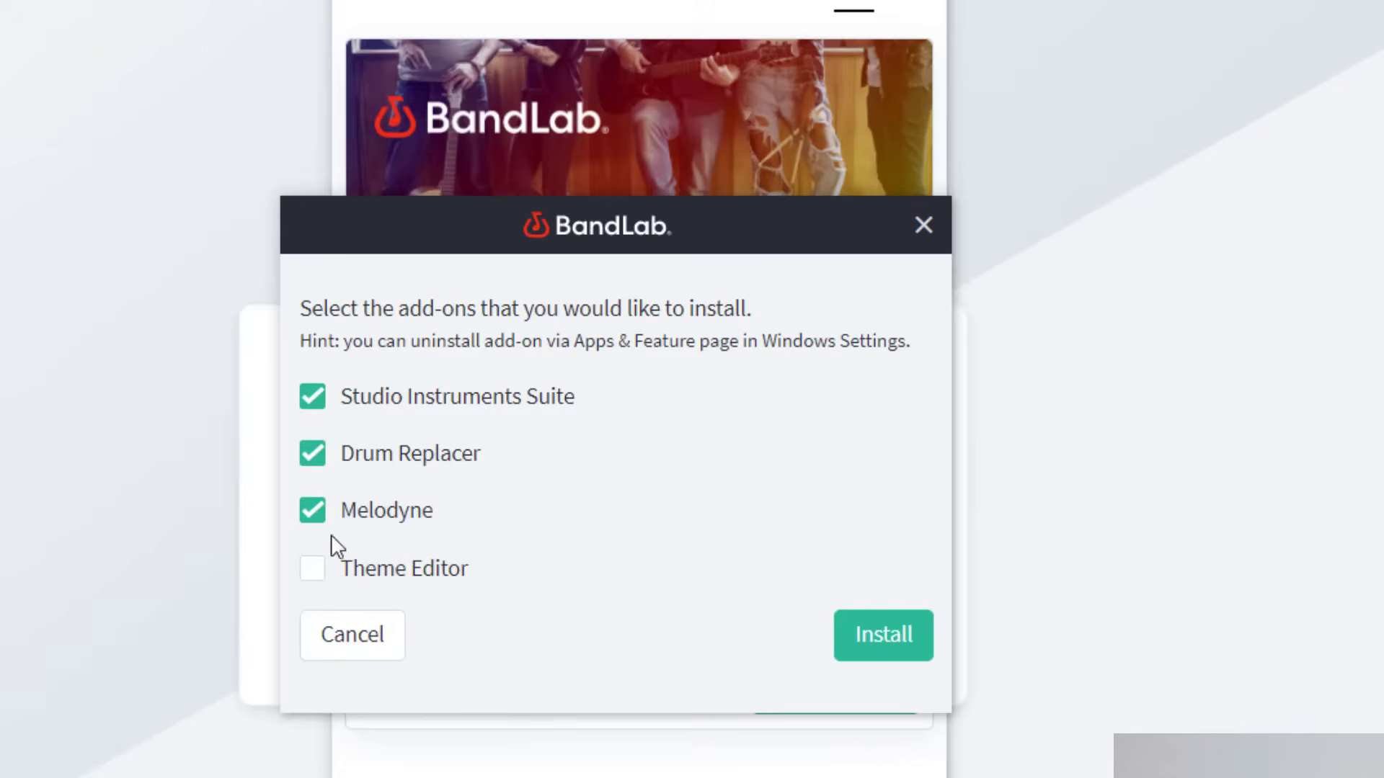
pyautogui.click(315, 573)
pyautogui.click(892, 649)
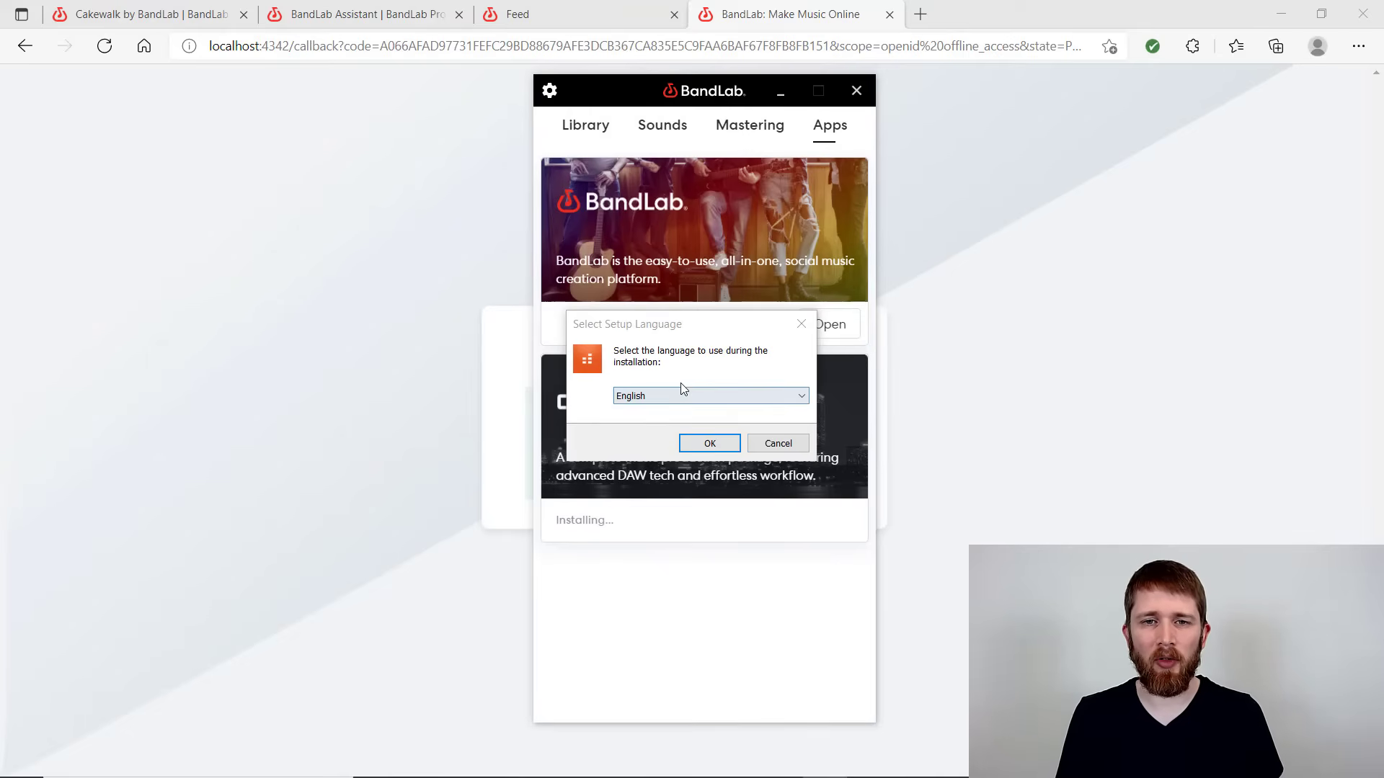
# - Keep English as the setup language and accept the Cakewalk license agreement
pyautogui.click(716, 402)
pyautogui.click(717, 401)
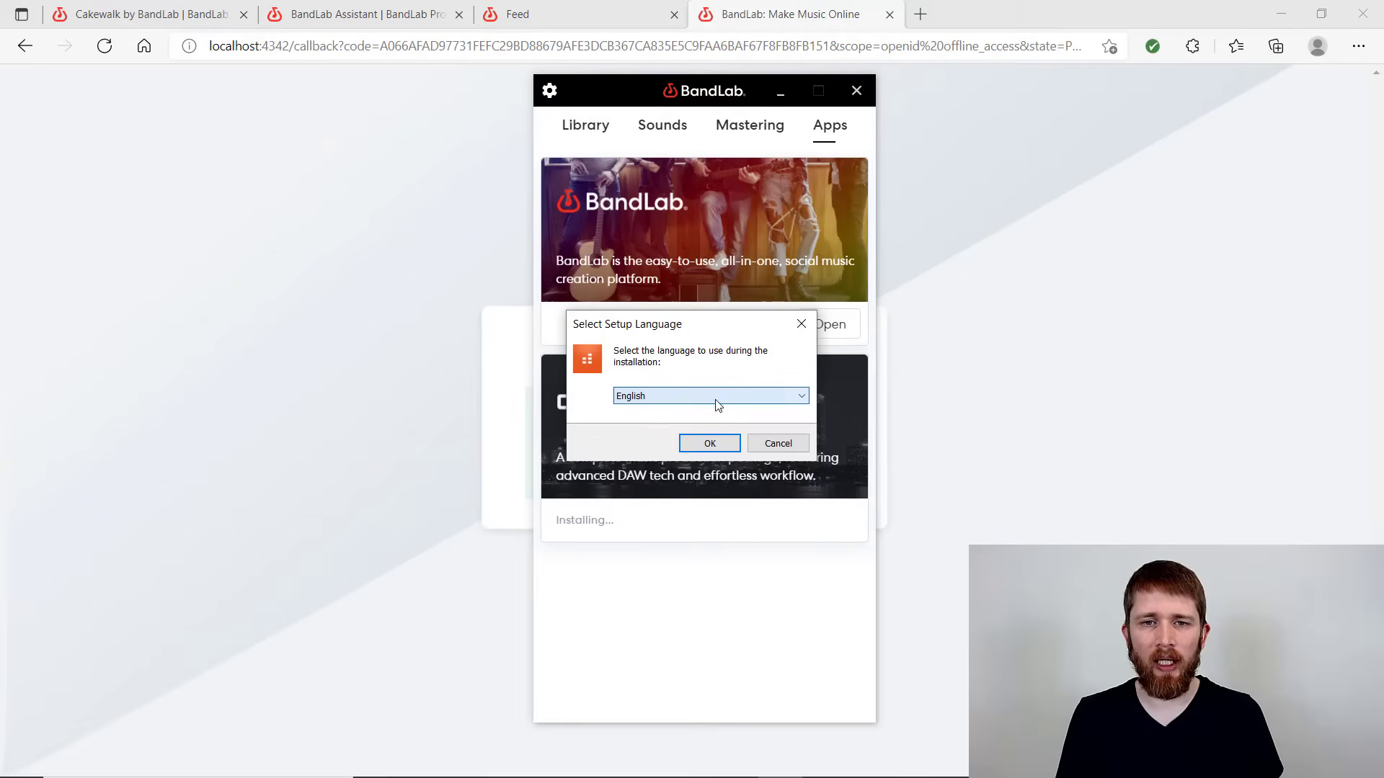
pyautogui.click(717, 443)
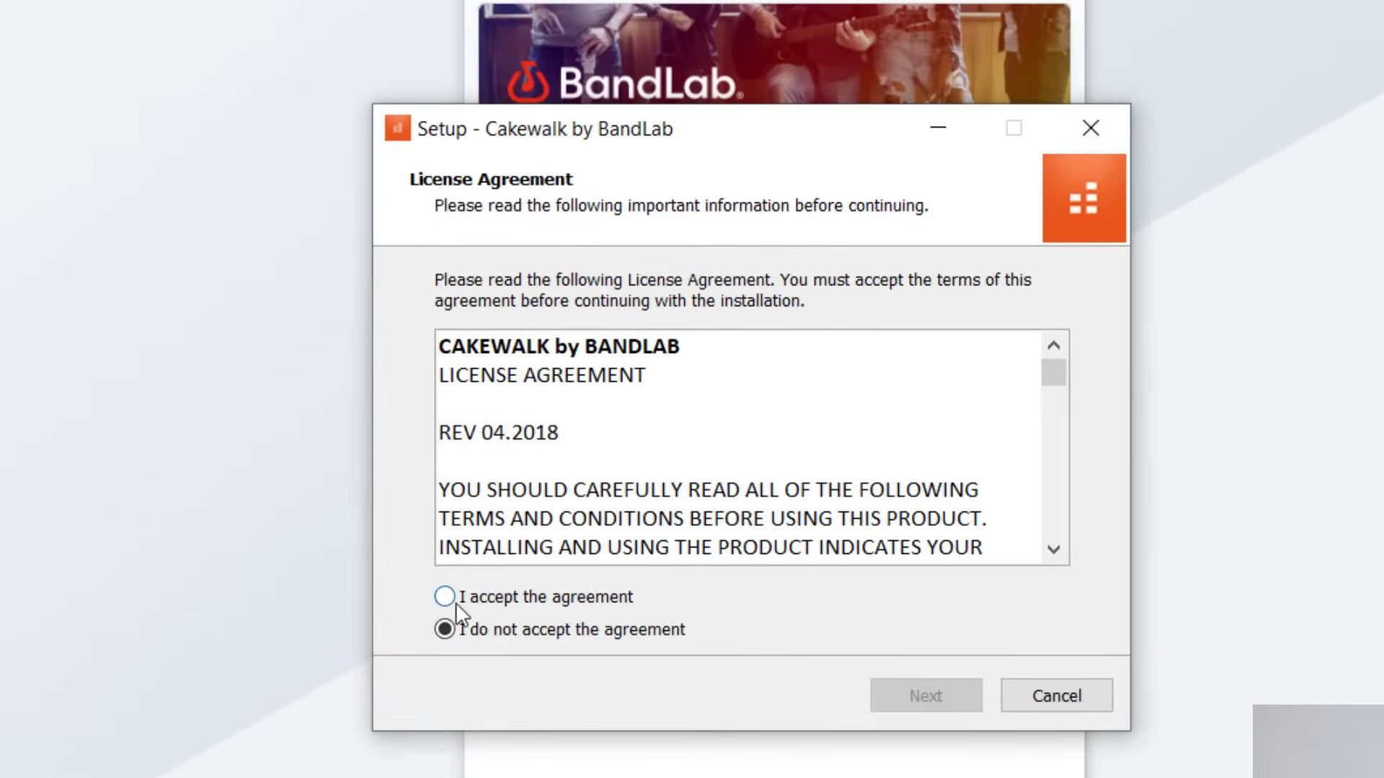
pyautogui.click(452, 599)
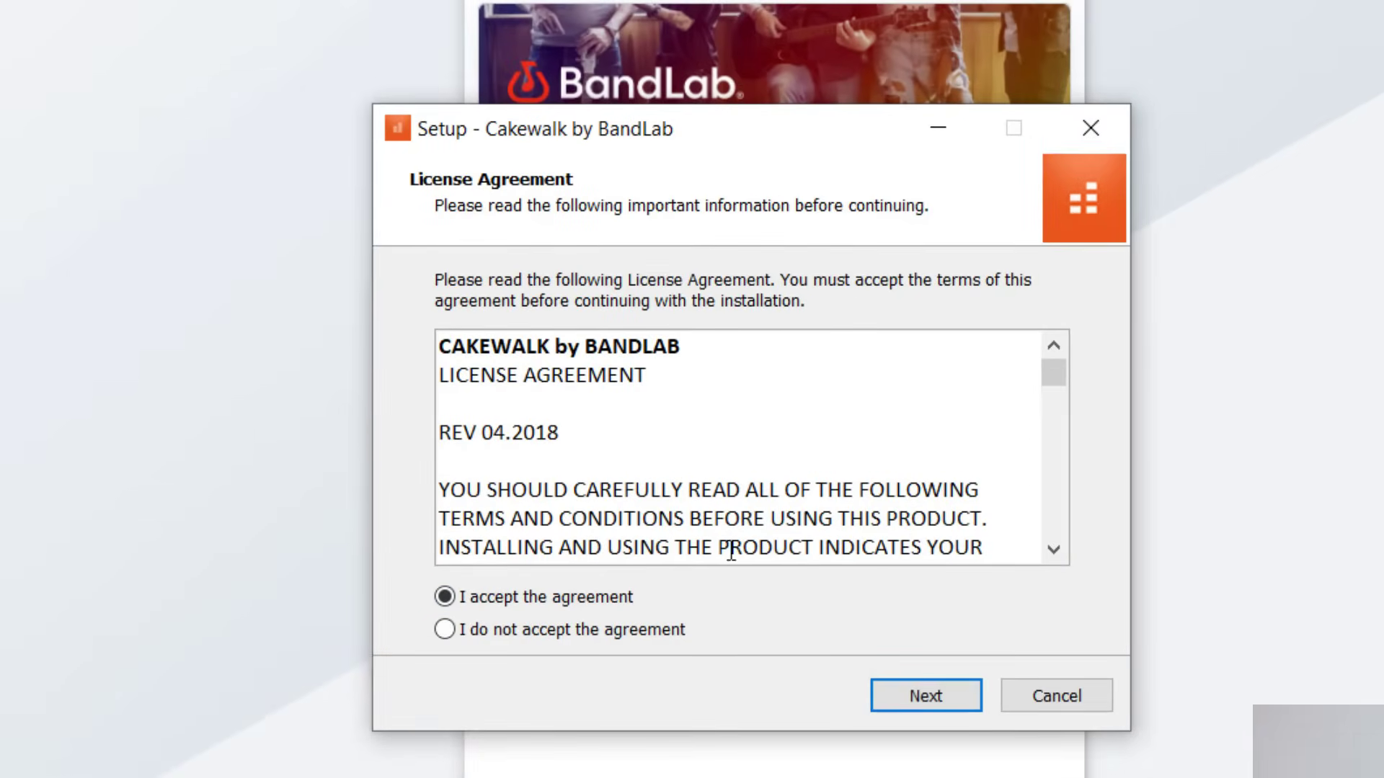
pyautogui.click(925, 696)
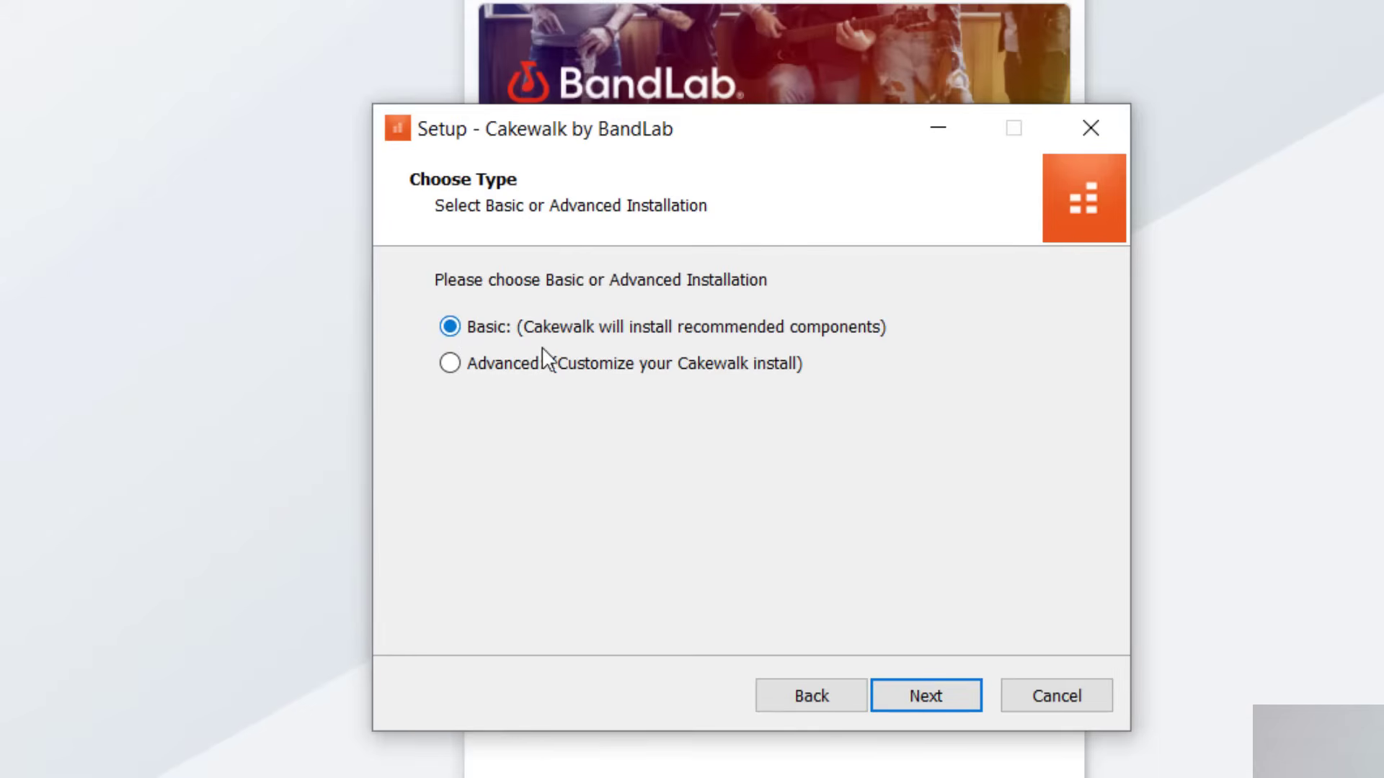
# - Keep the Basic installation type and default VST plugins folder, and start the install
pyautogui.click(926, 696)
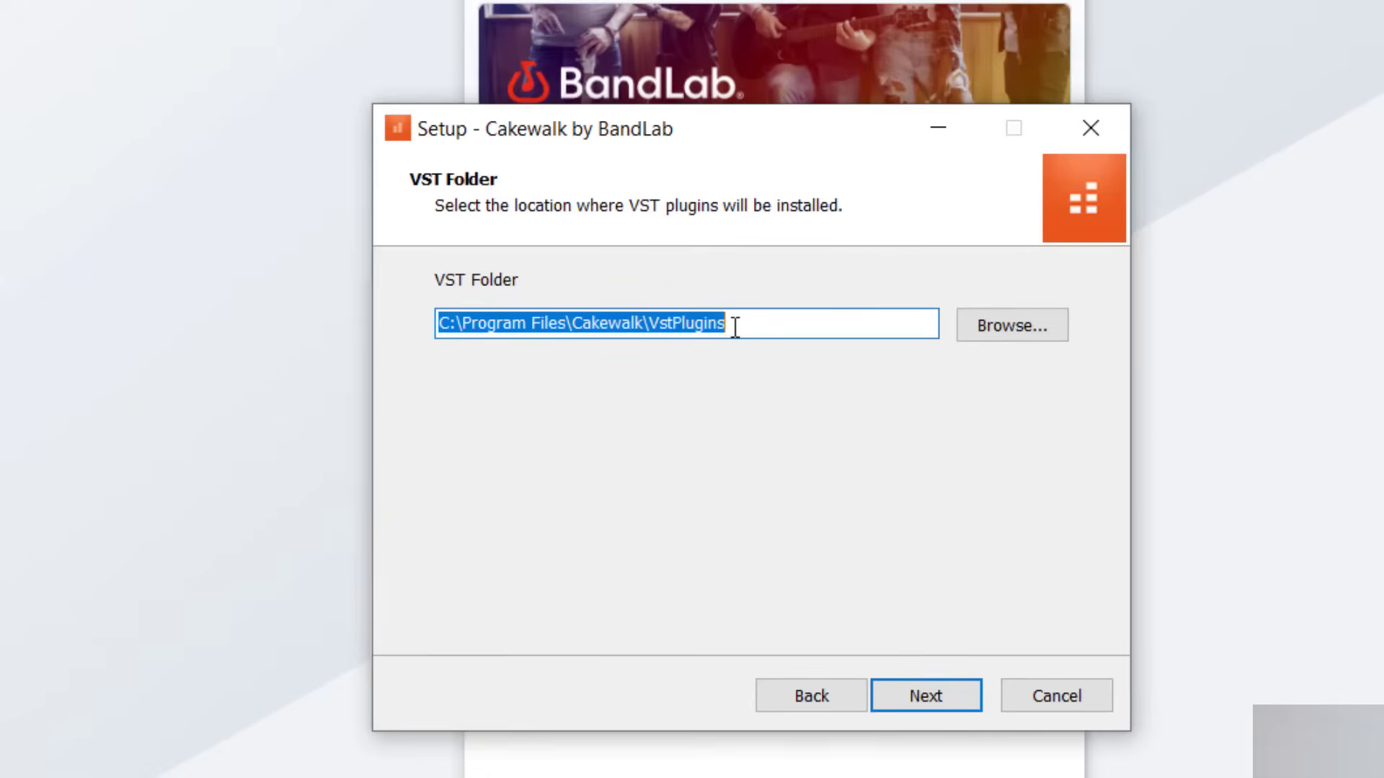
pyautogui.click(952, 695)
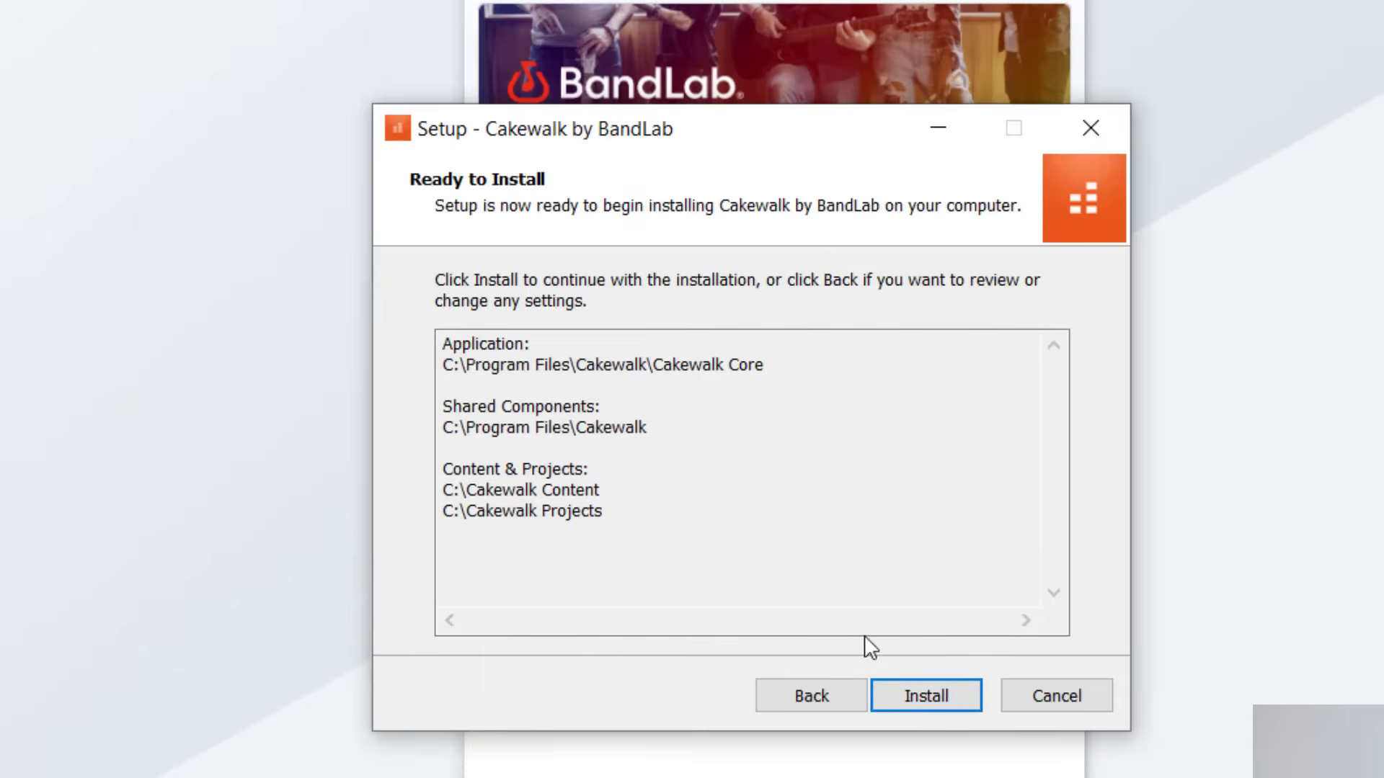
pyautogui.click(925, 696)
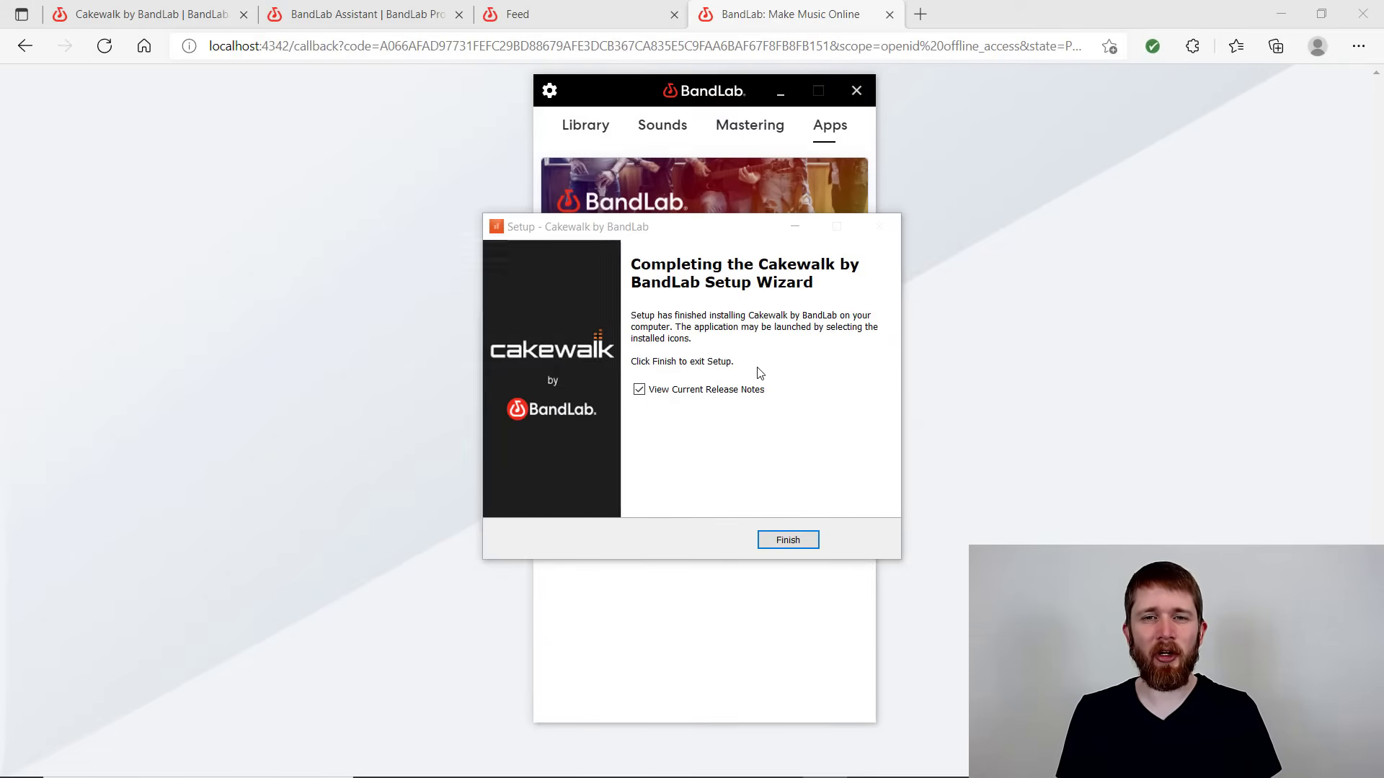
# - Untick View Current Release Notes and finish the Cakewalk setup
pyautogui.click(640, 392)
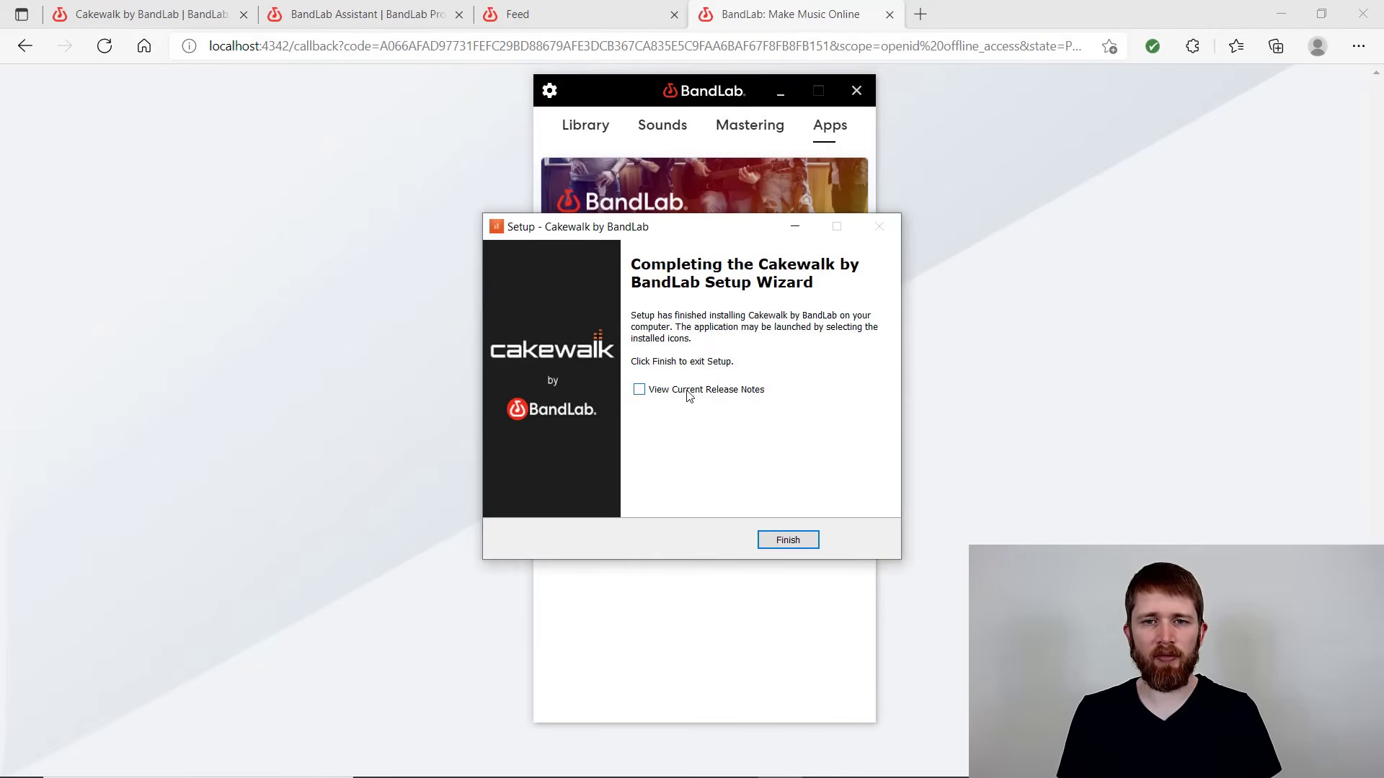
pyautogui.click(806, 545)
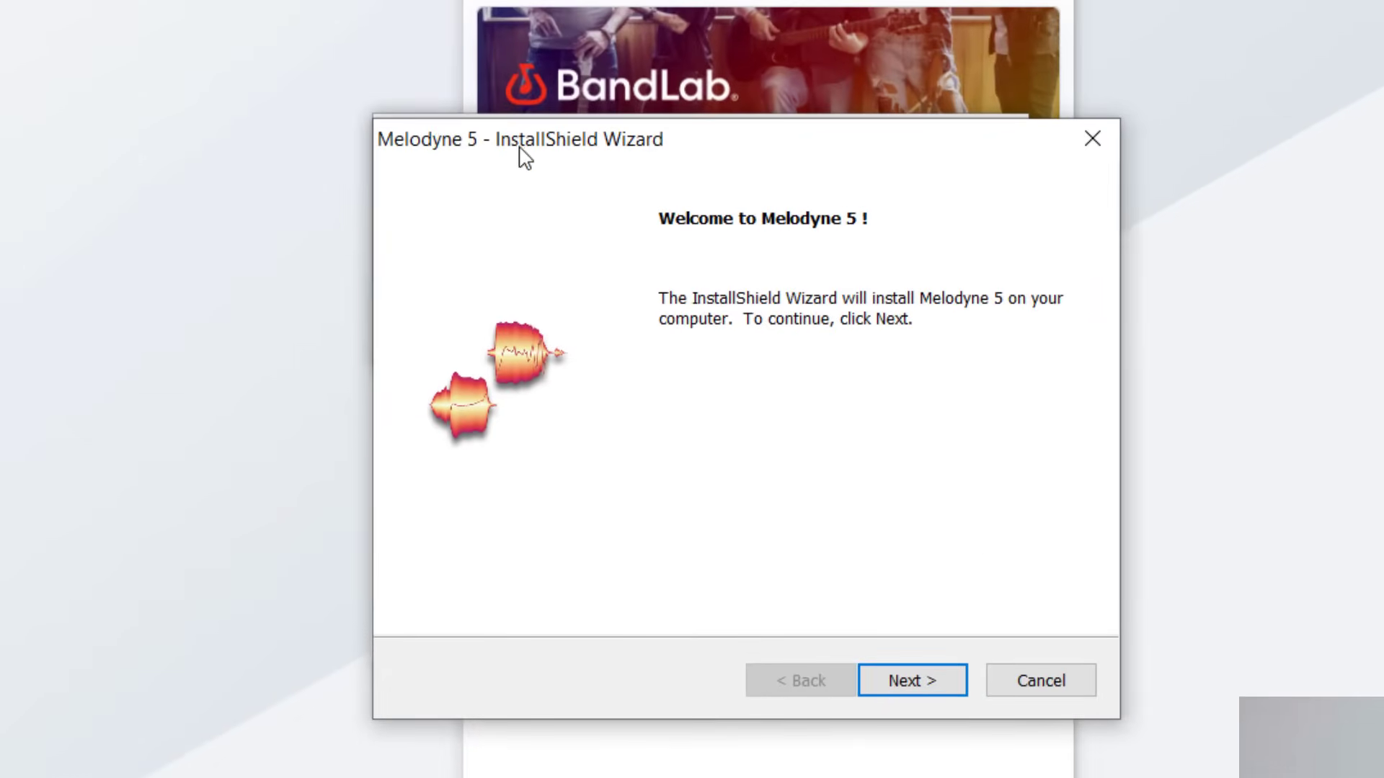
# - Accept the Melodyne 5 license terms and install Melodyne 5
pyautogui.click(941, 681)
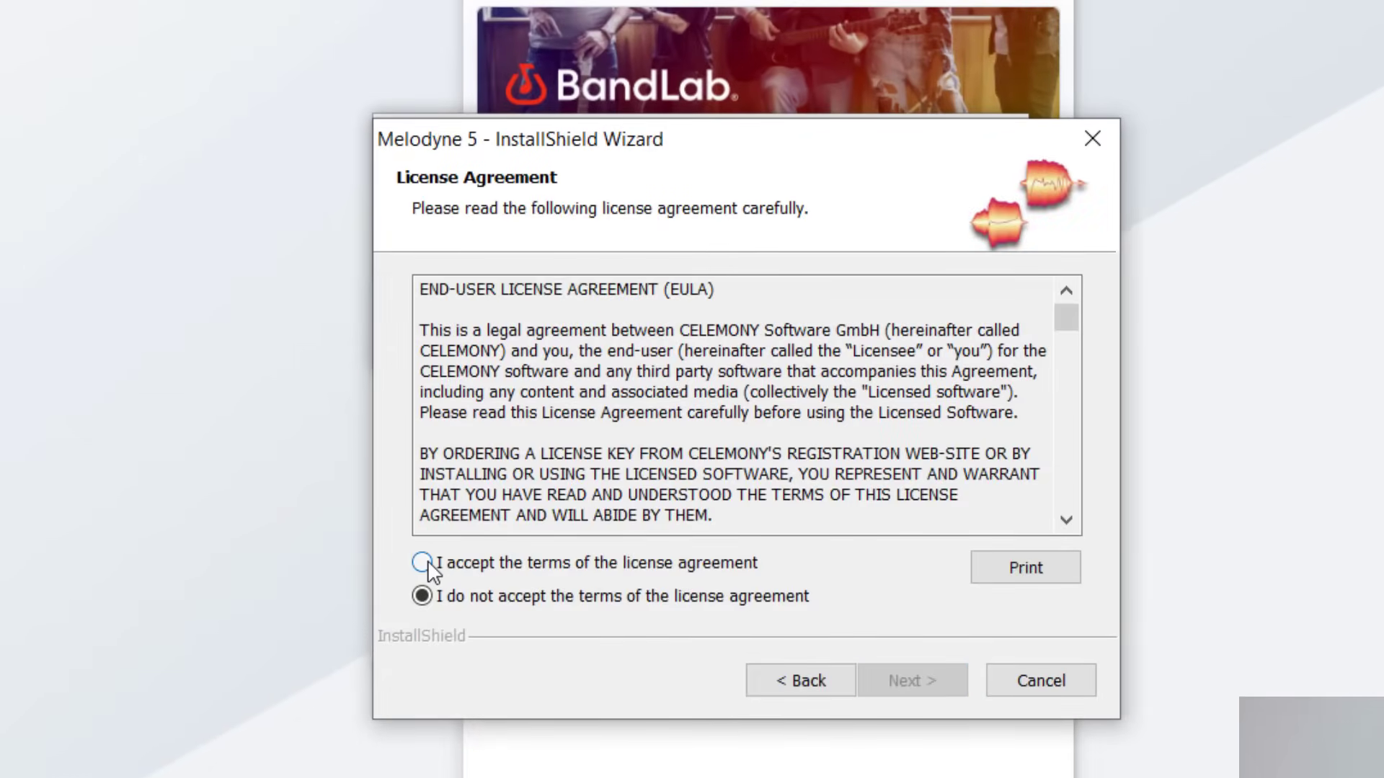
pyautogui.click(426, 561)
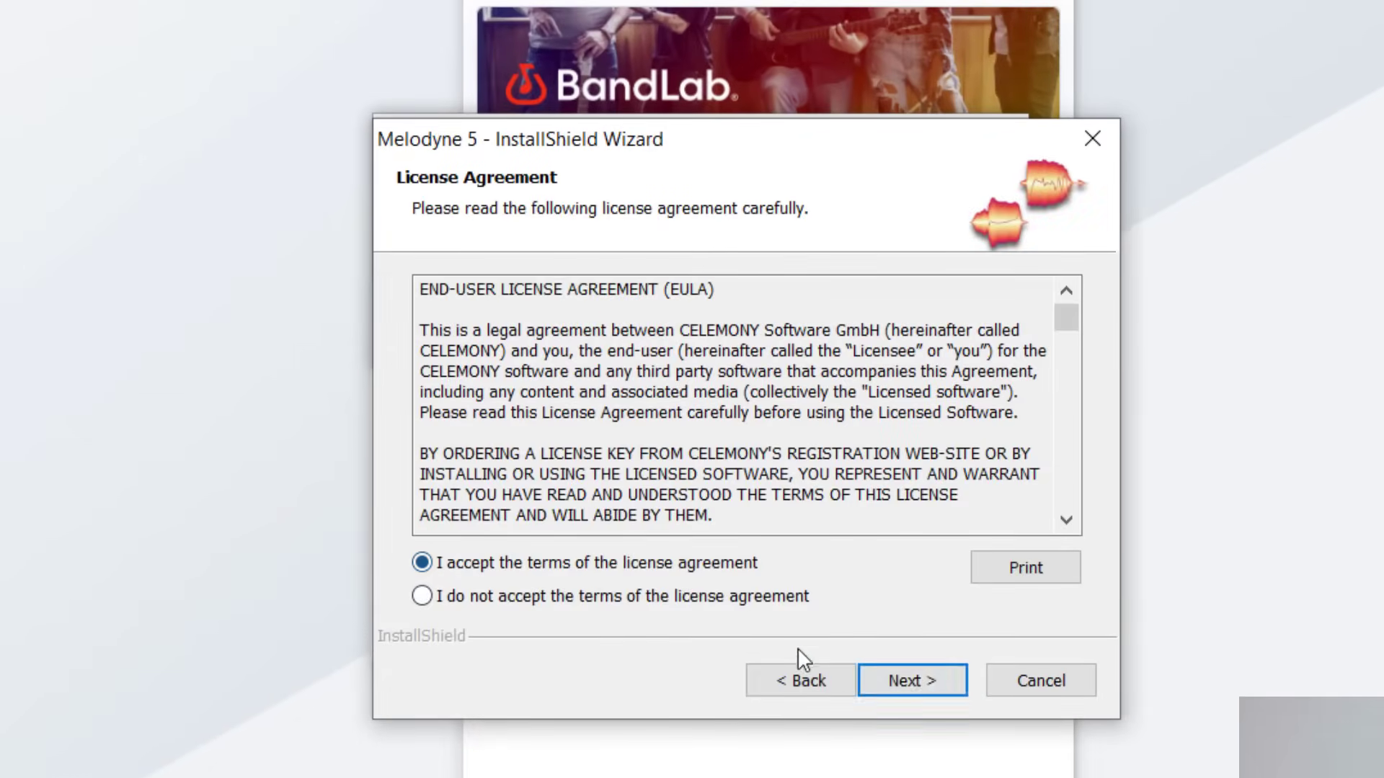
pyautogui.click(916, 682)
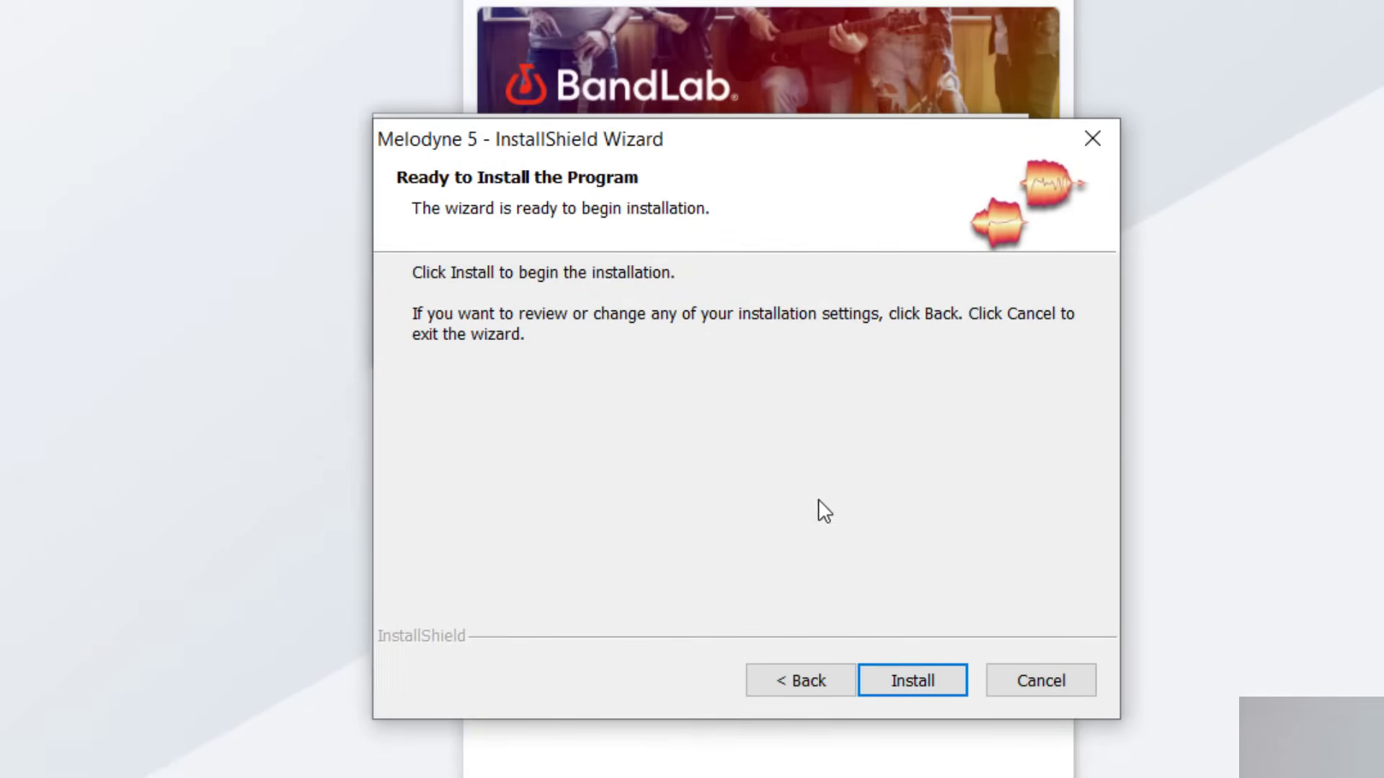
pyautogui.click(957, 688)
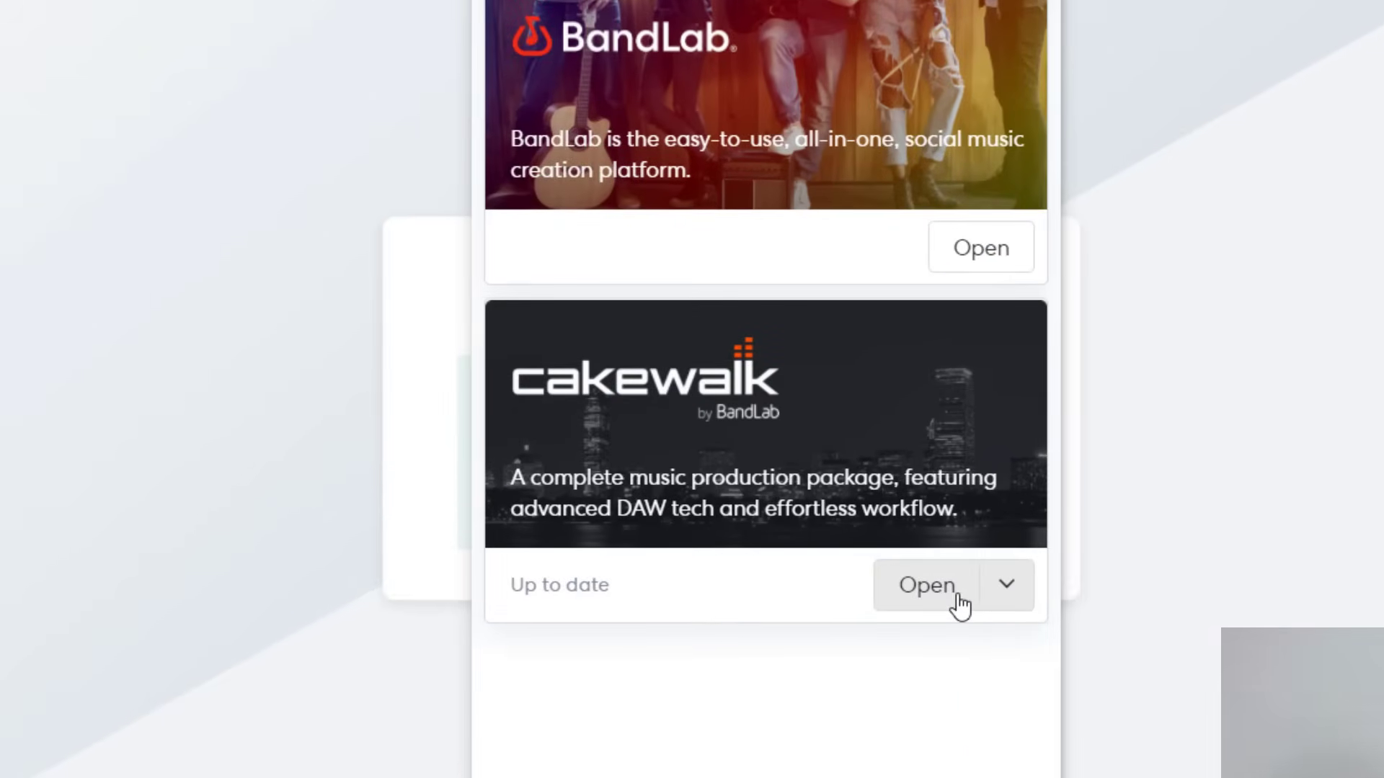
# - Launch Cakewalk by BandLab from BandLab Assistant
pyautogui.click(1005, 587)
pyautogui.click(1009, 587)
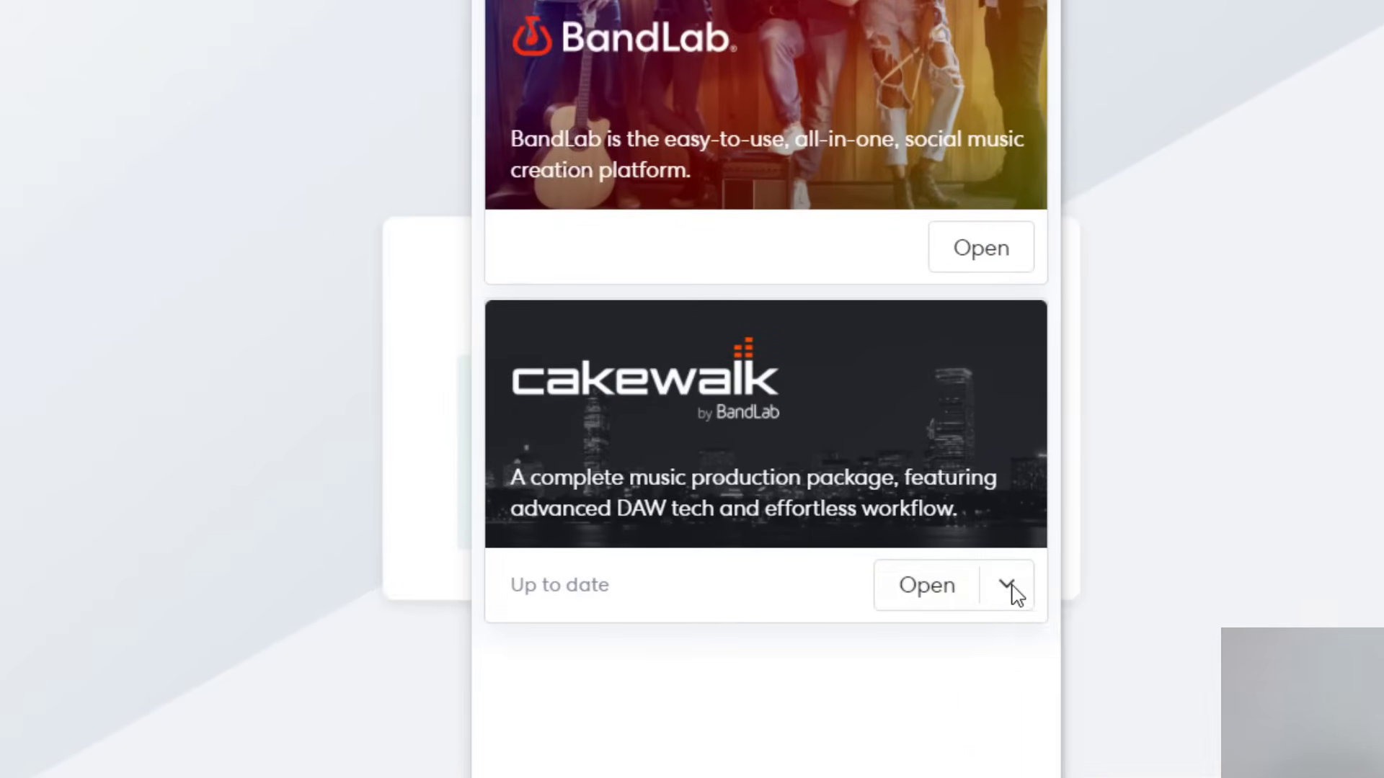
pyautogui.click(1008, 587)
pyautogui.click(937, 597)
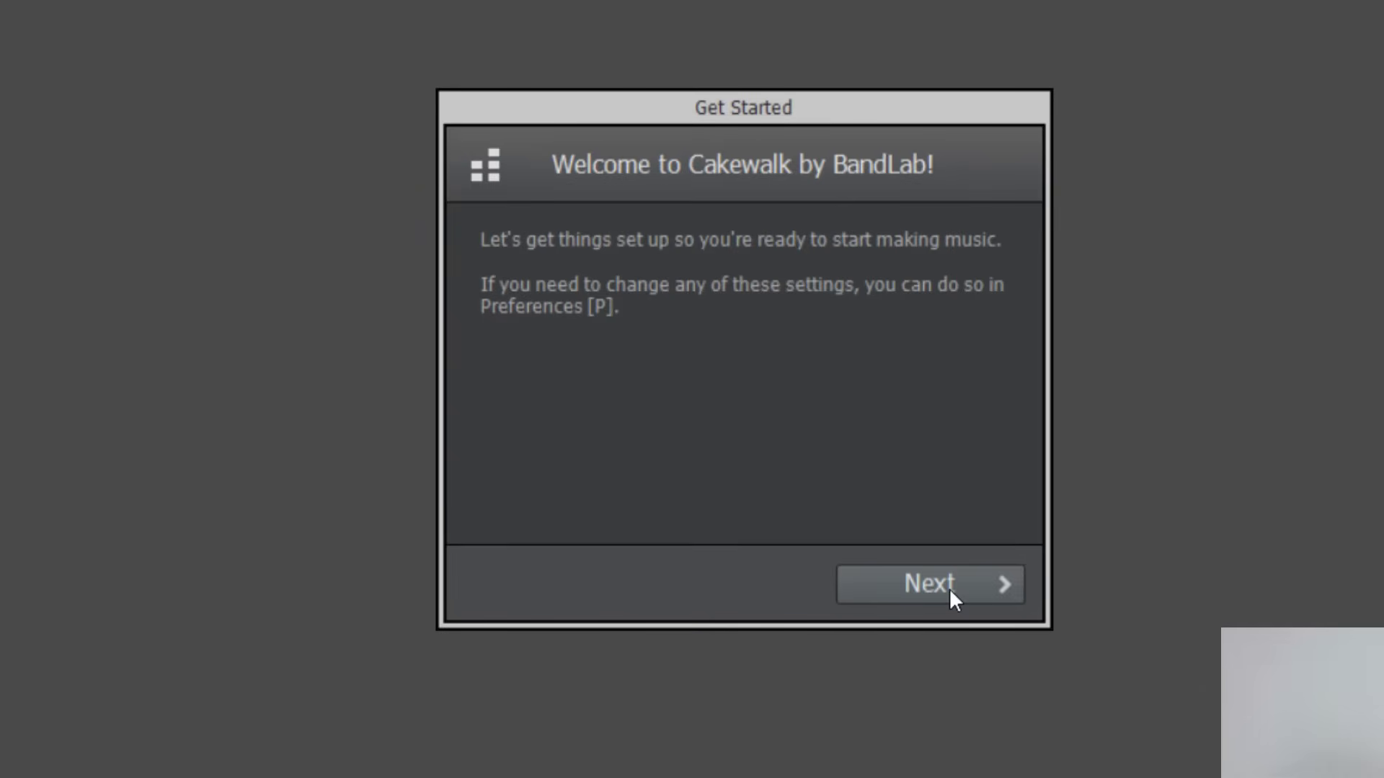
# - Finish Get Started with the default audio input/output devices and the Basic workspace
pyautogui.click(949, 588)
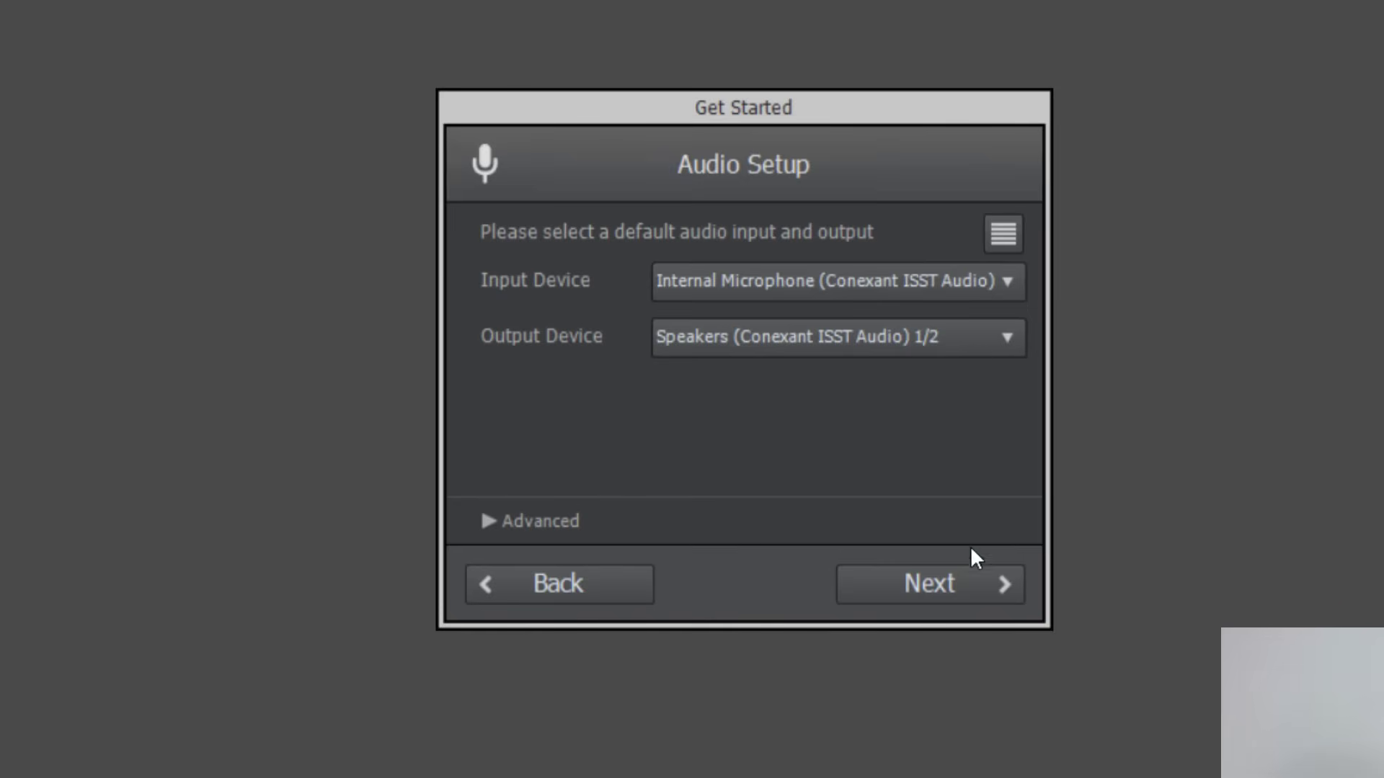
pyautogui.click(970, 577)
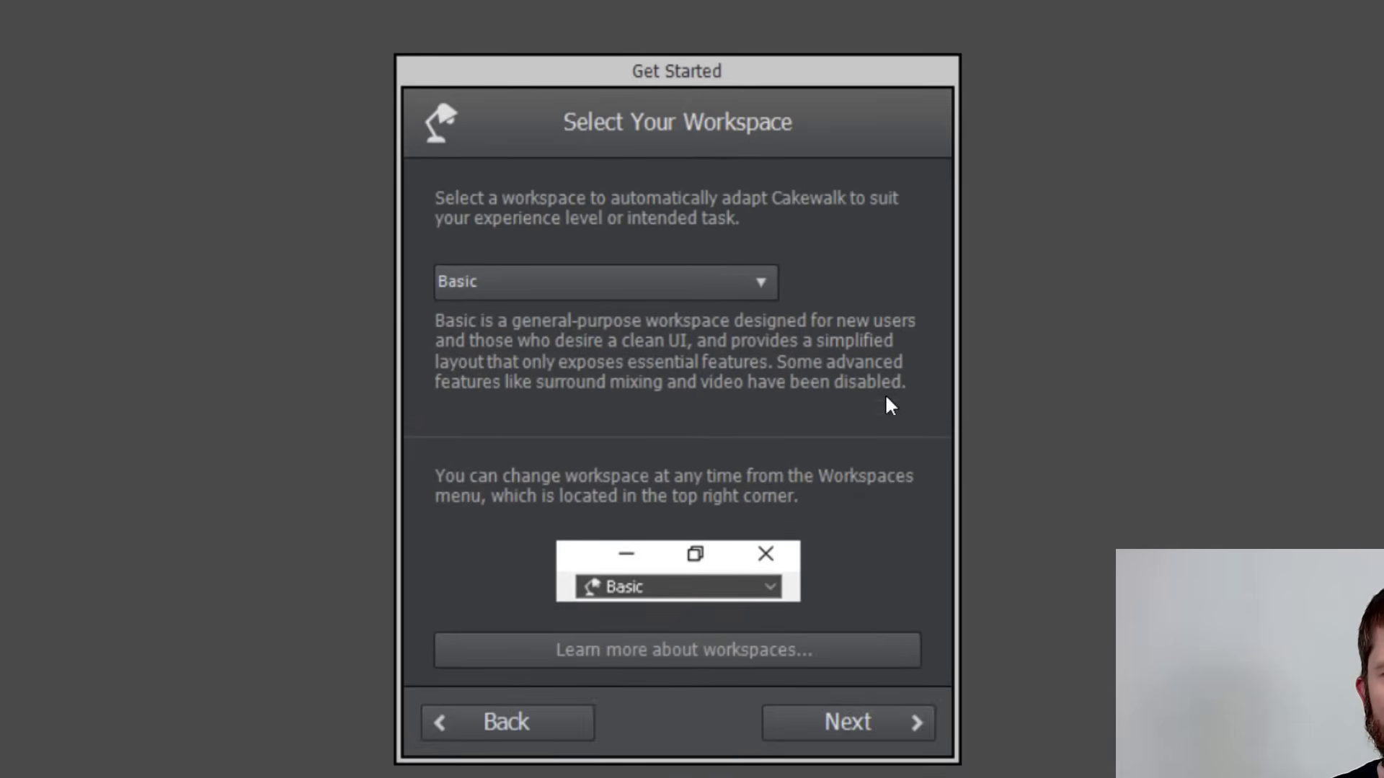
pyautogui.click(876, 726)
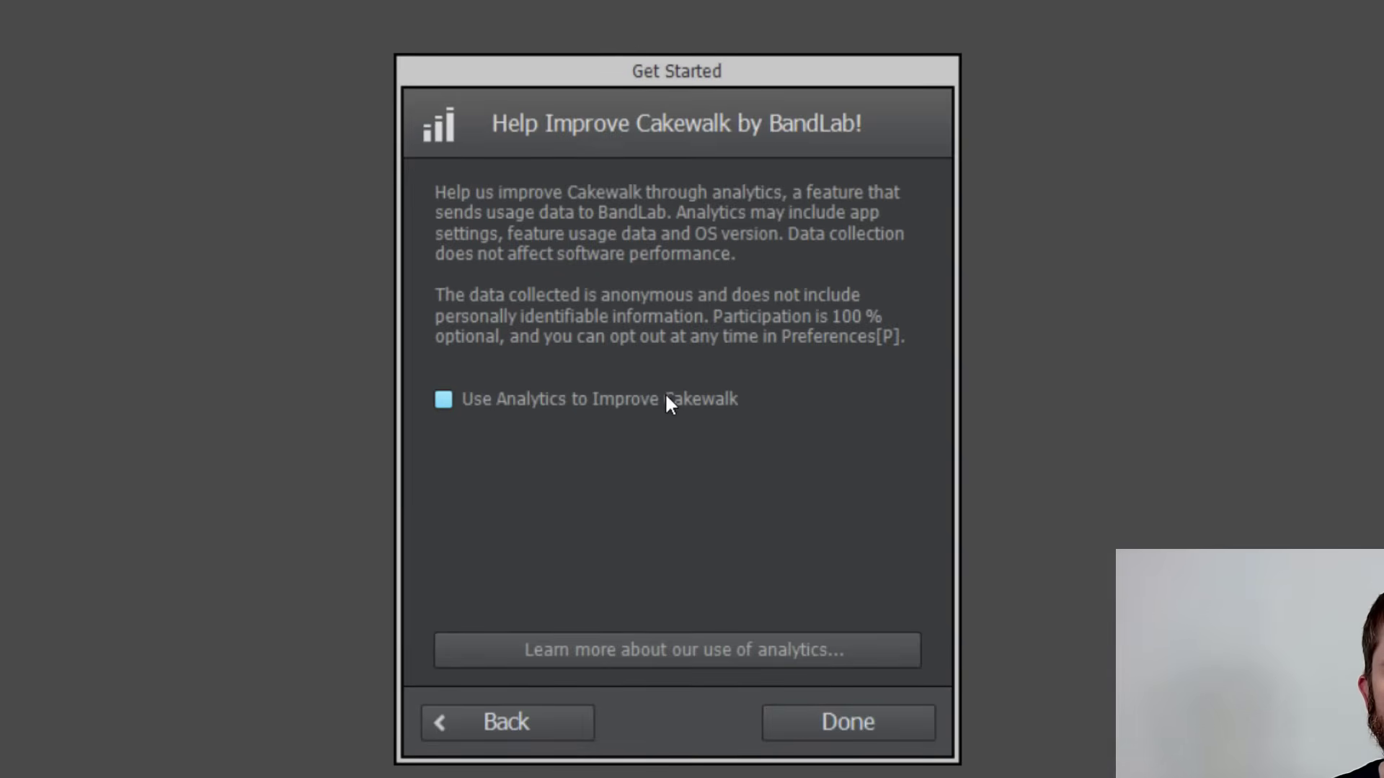
pyautogui.click(886, 729)
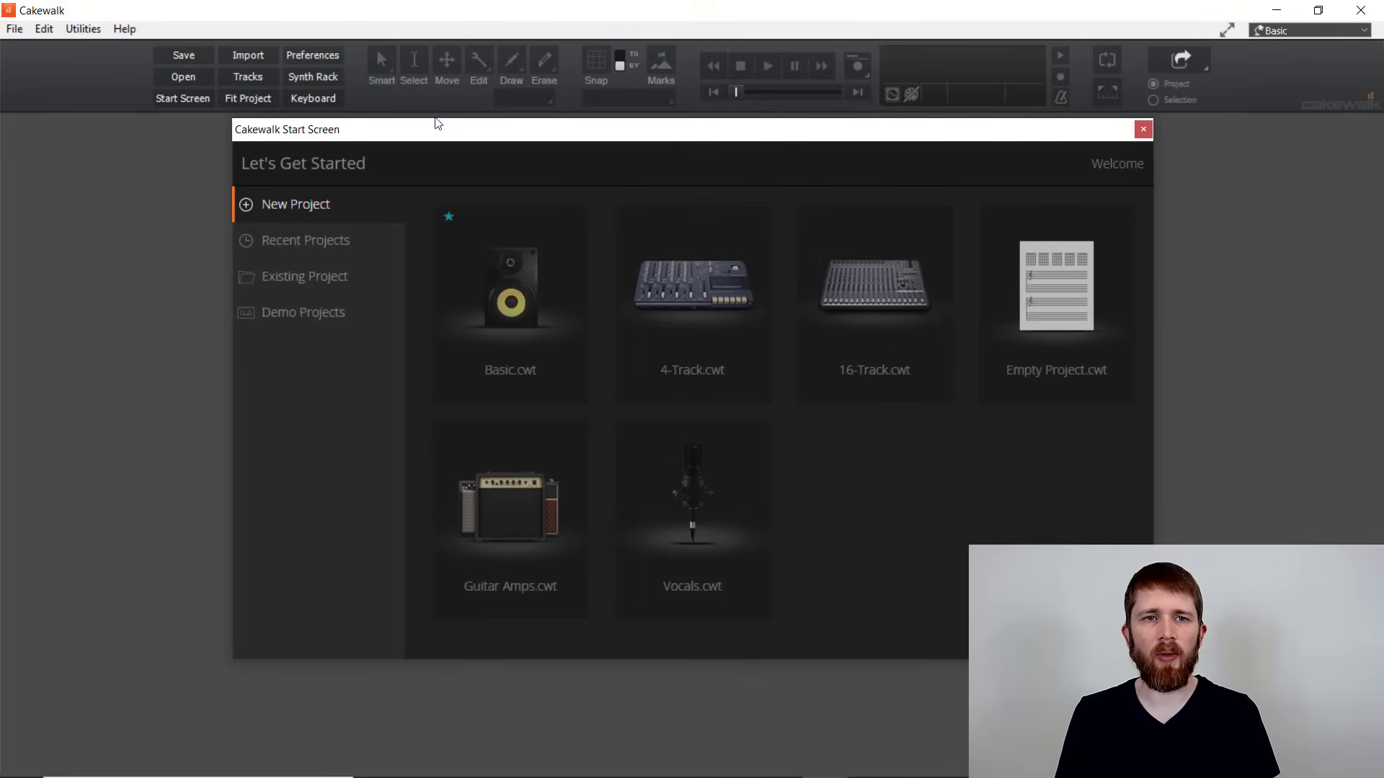